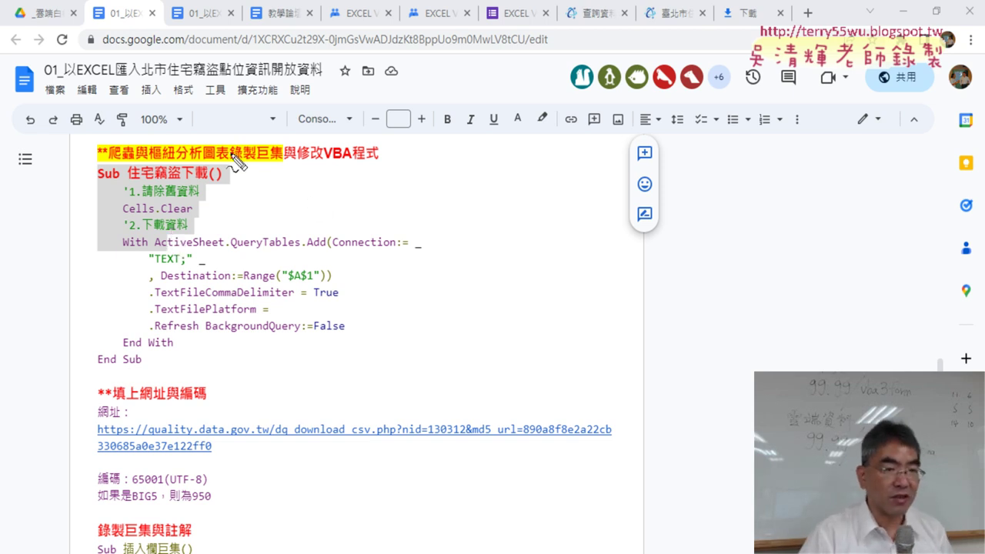
# - Mark up the macro's bounds, TextFilePlatform value and URL, then select it from Sub to End Sub
pyautogui.moveTo(119, 189)
pyautogui.mouseDown()
pyautogui.moveTo(93, 171)
pyautogui.moveTo(122, 179)
pyautogui.mouseUp()
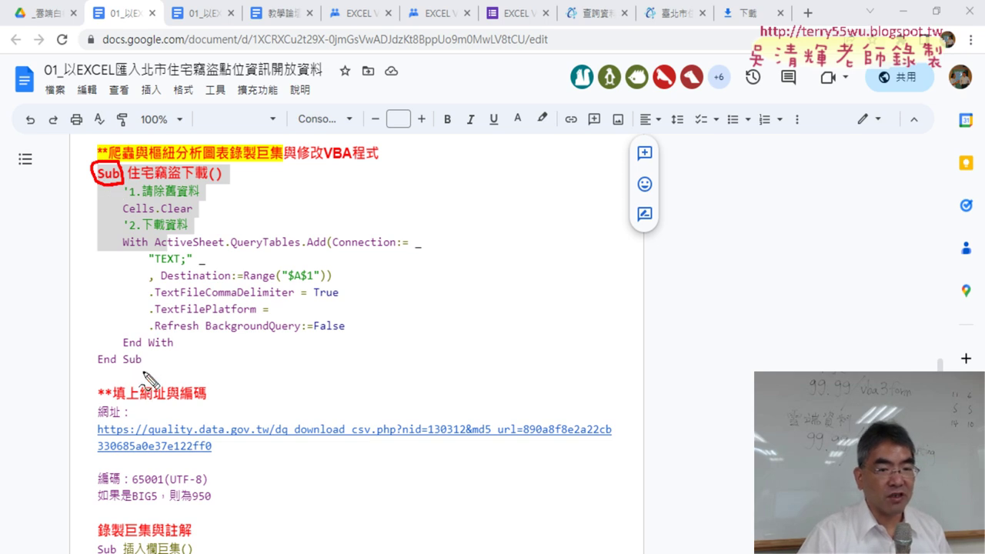
pyautogui.moveTo(144, 370); pyautogui.dragTo(84, 173)
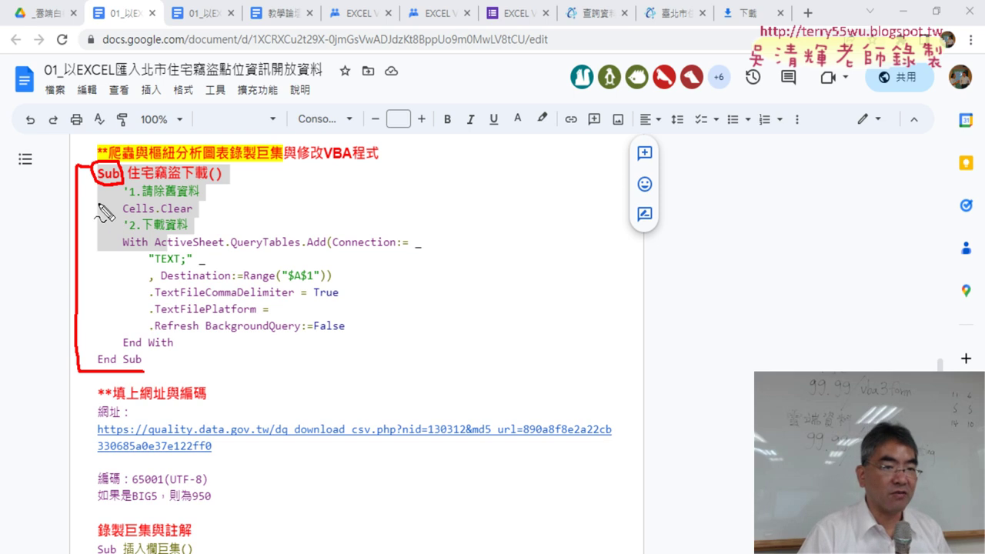
pyautogui.moveTo(50, 160); pyautogui.dragTo(234, 160)
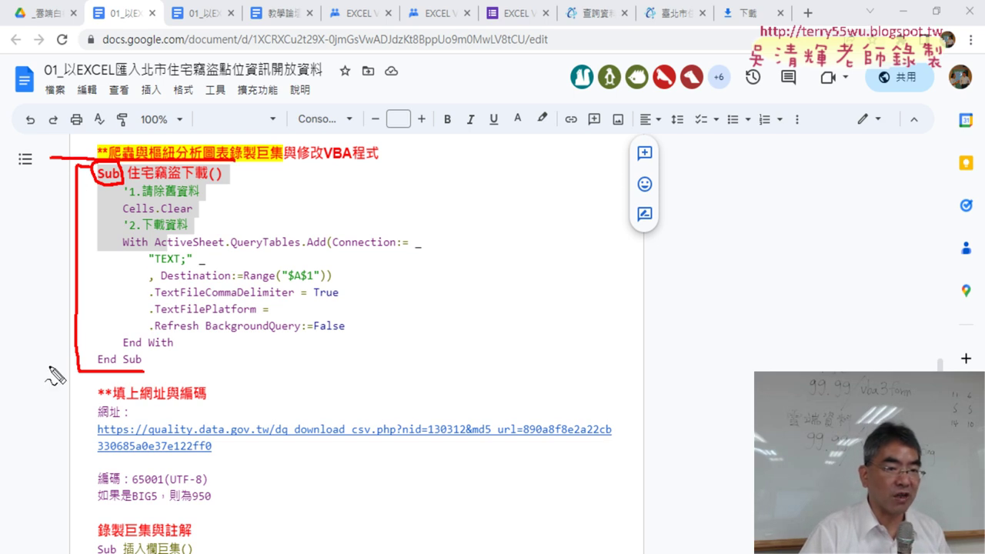
pyautogui.moveTo(45, 366); pyautogui.dragTo(206, 368)
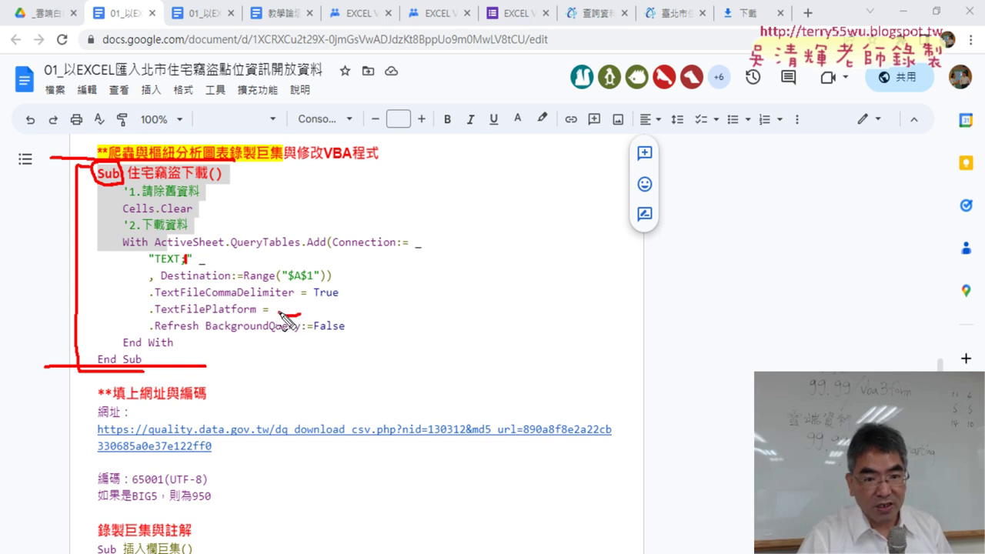
pyautogui.moveTo(286, 315); pyautogui.dragTo(306, 308)
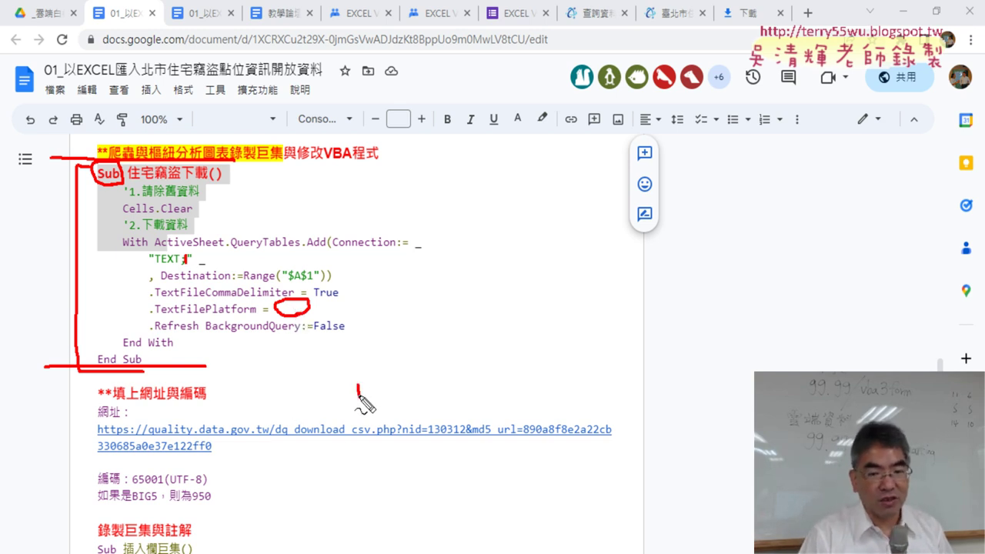
pyautogui.moveTo(358, 385)
pyautogui.mouseDown()
pyautogui.moveTo(360, 423)
pyautogui.moveTo(379, 423)
pyautogui.mouseUp()
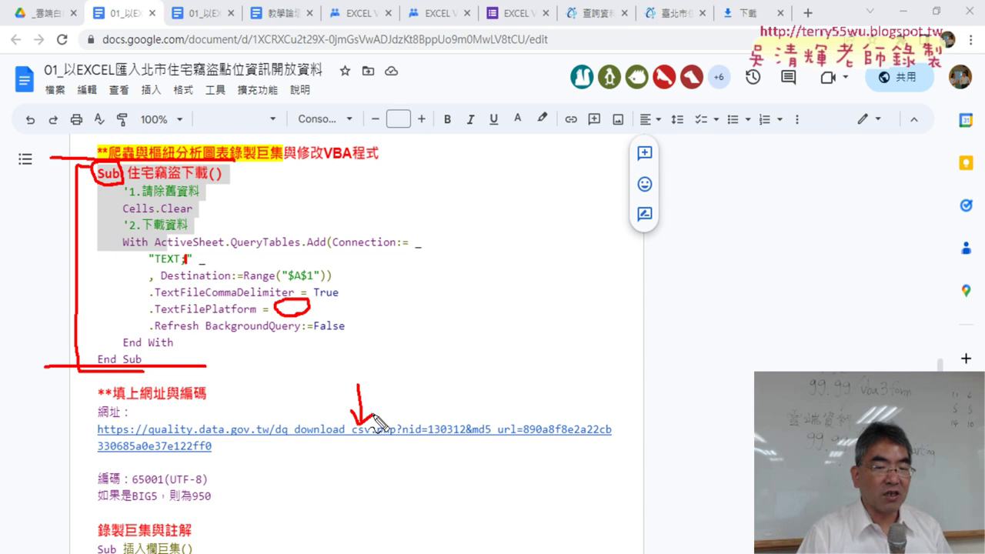
pyautogui.press('Escape')
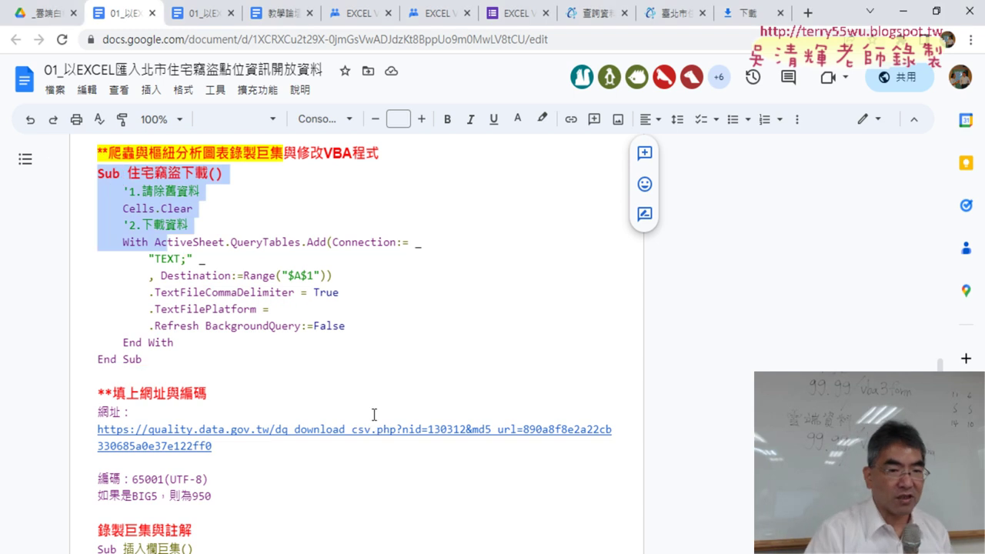
pyautogui.moveTo(156, 358); pyautogui.dragTo(88, 173)
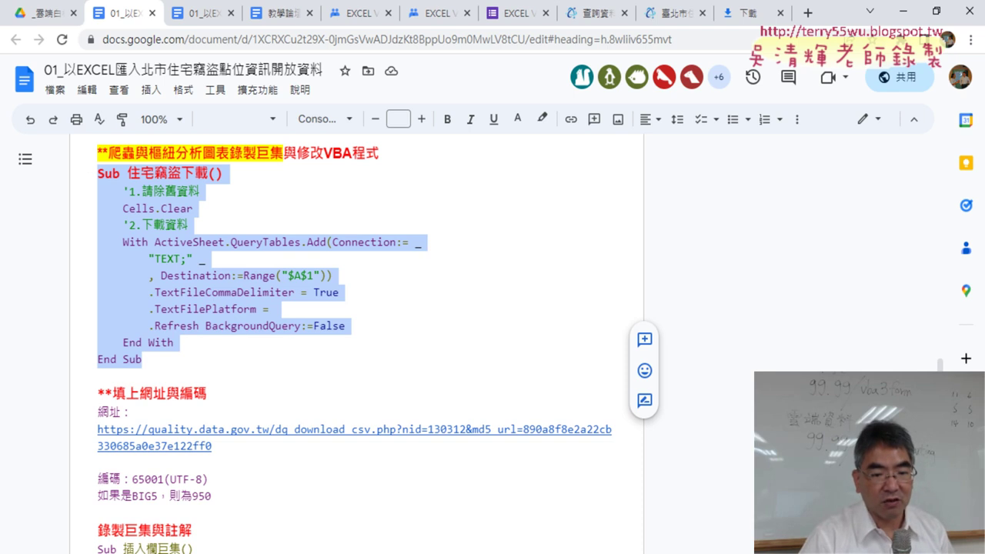
# - Overwrite all of Module1's code with the pasted 住宅竊盜下載 macro, then go to the 臺北市 tab
pyautogui.click(360, 500)
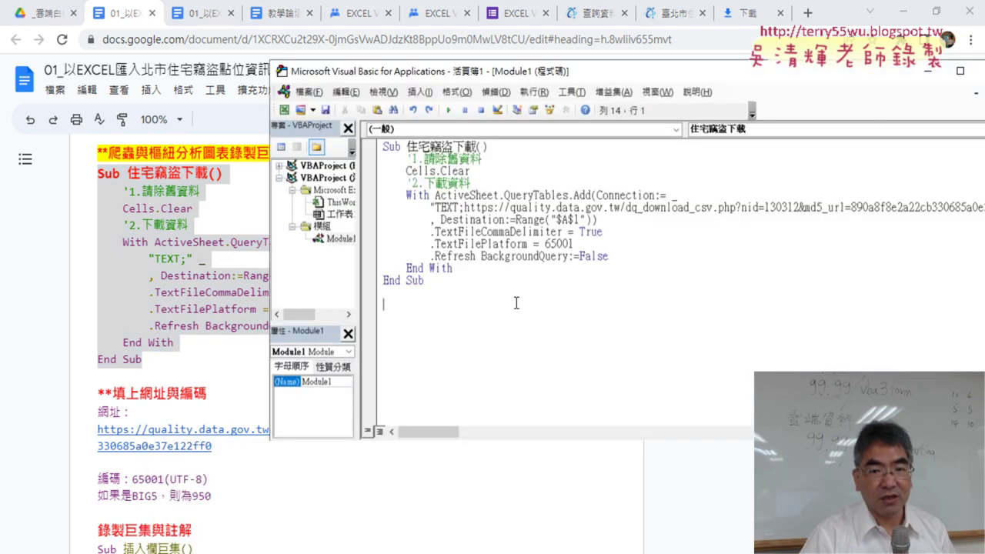
pyautogui.hotkey('ctrl', 'a')
pyautogui.write('Sub 住宅竊盜下載()     \'1.請除舊資料     Cells.Clear     \'2.下載資料     With ActiveSheet.QueryTables.Add(Connection:= _         "TEXT;" _         , Destination:=Range("$A$1"))         .TextFileCommaDelimiter = True         .TextFilePlatform =         .Refresh BackgroundQuery:=False     End With End Sub')
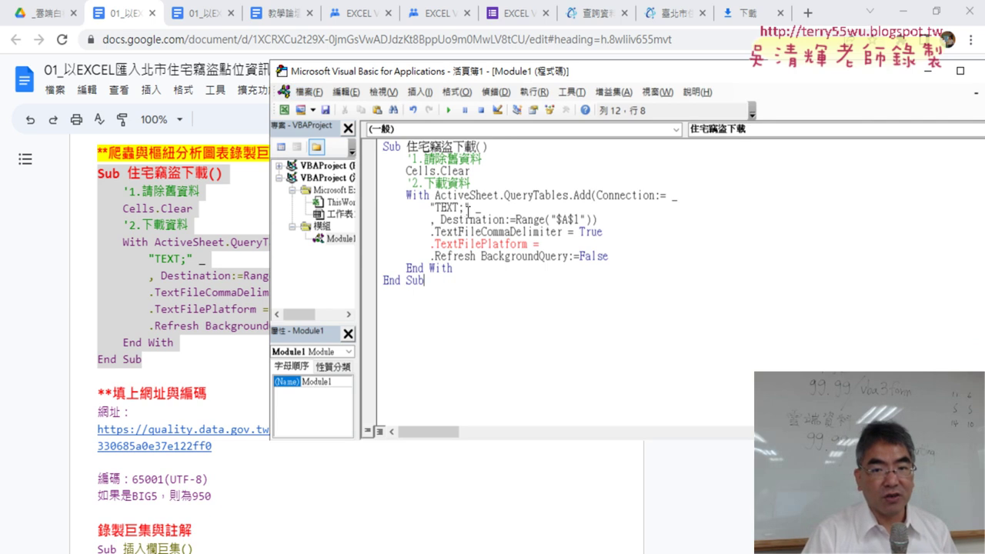
pyautogui.click(674, 16)
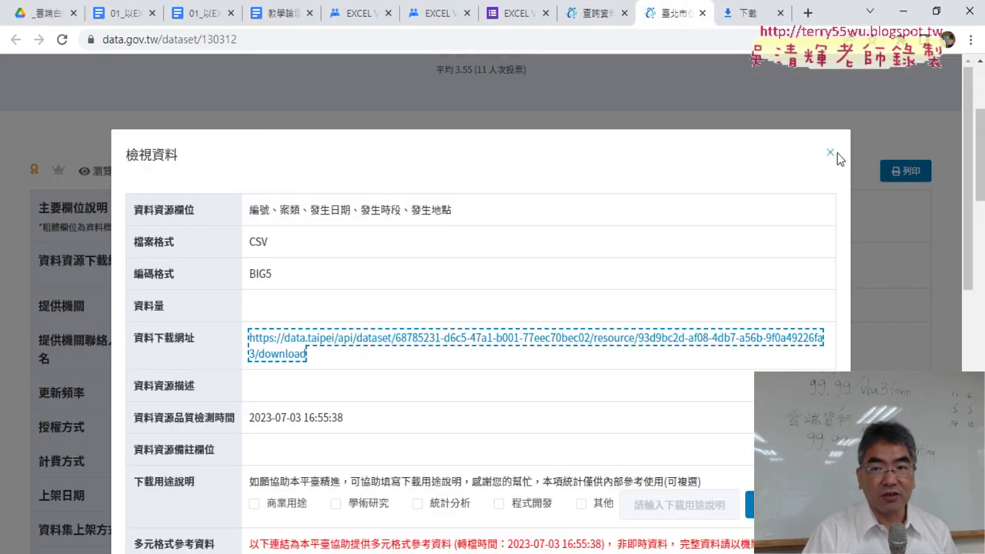
# - Copy the CSV resource's 資料下載網址 from its data details and return to the VBA editor
pyautogui.click(830, 153)
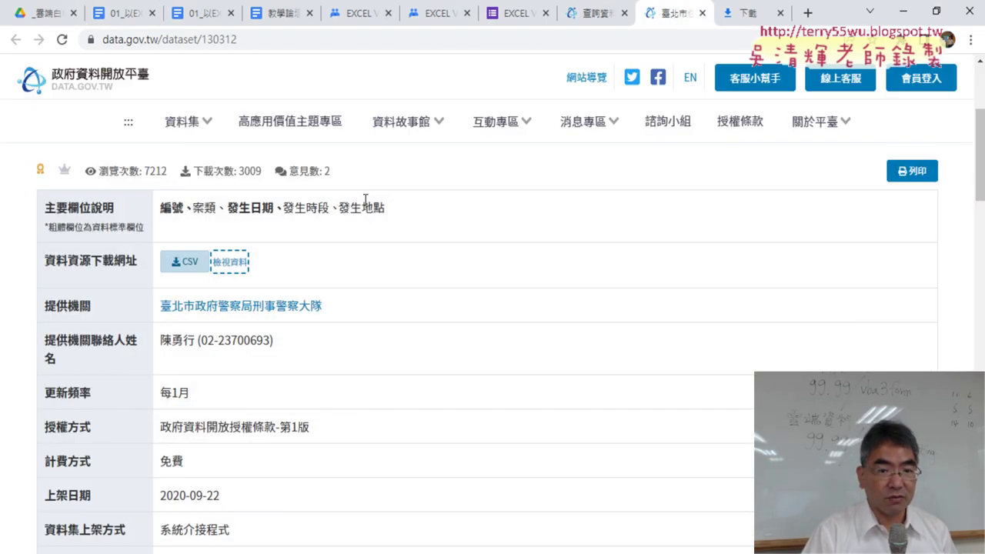
pyautogui.click(231, 264)
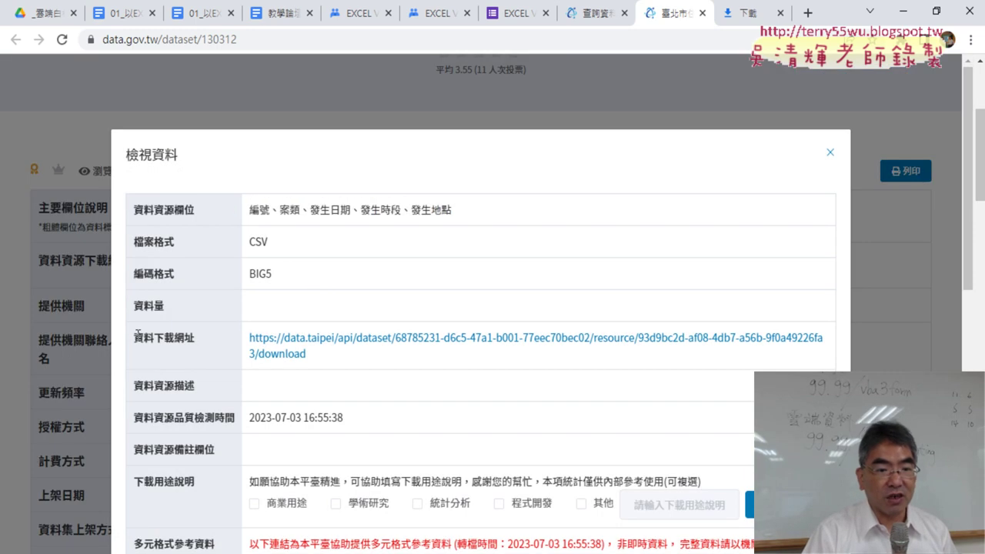
pyautogui.moveTo(317, 358); pyautogui.dragTo(256, 339)
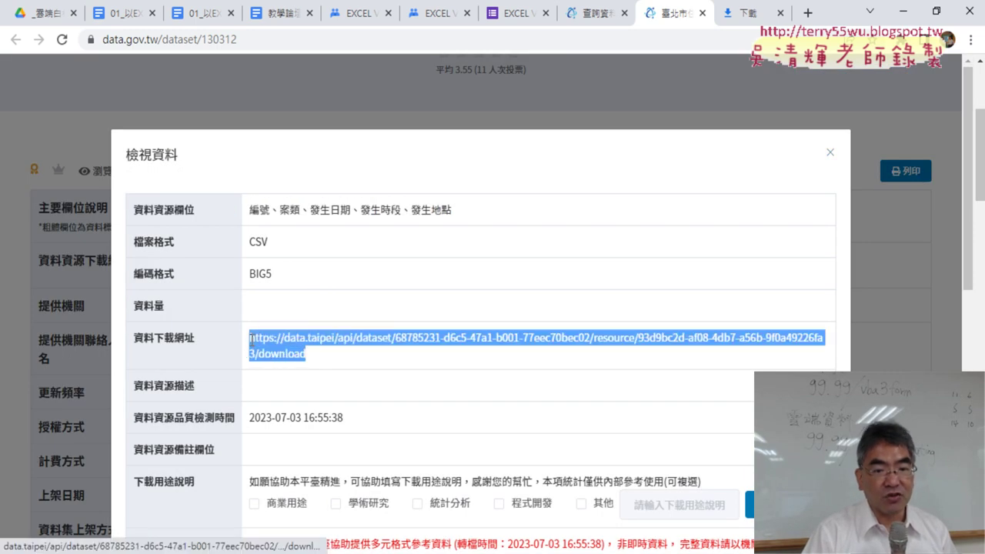
pyautogui.rightClick(322, 344)
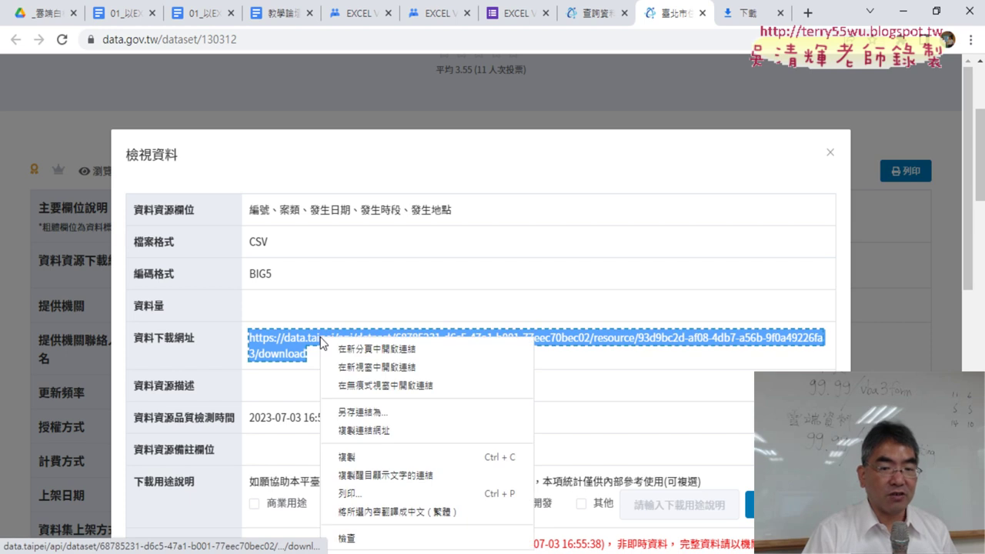
pyautogui.click(361, 459)
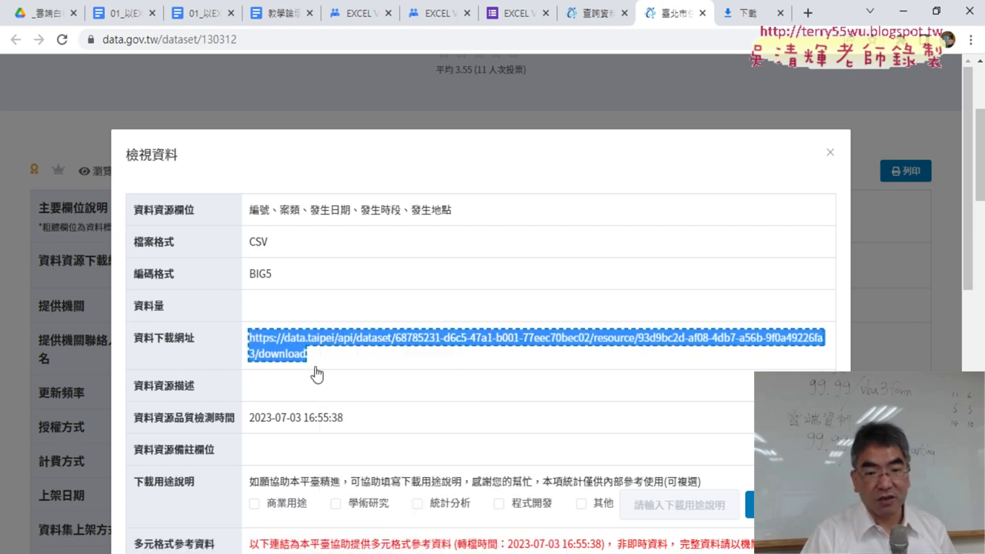
pyautogui.click(386, 466)
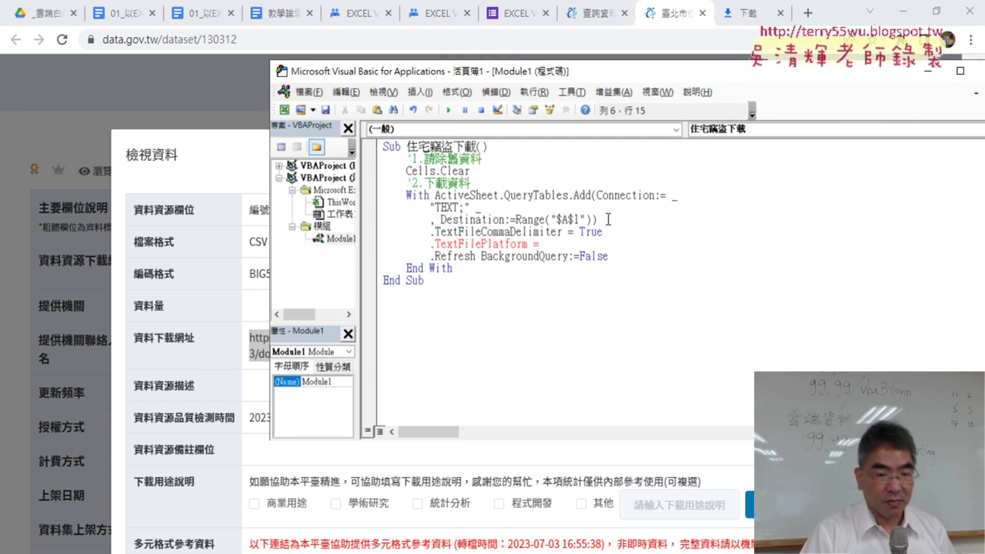
# - Paste the download URL after "TEXT; in the Connection line and set TextFilePlatform to 950
pyautogui.hotkey('ctrl', 'v')
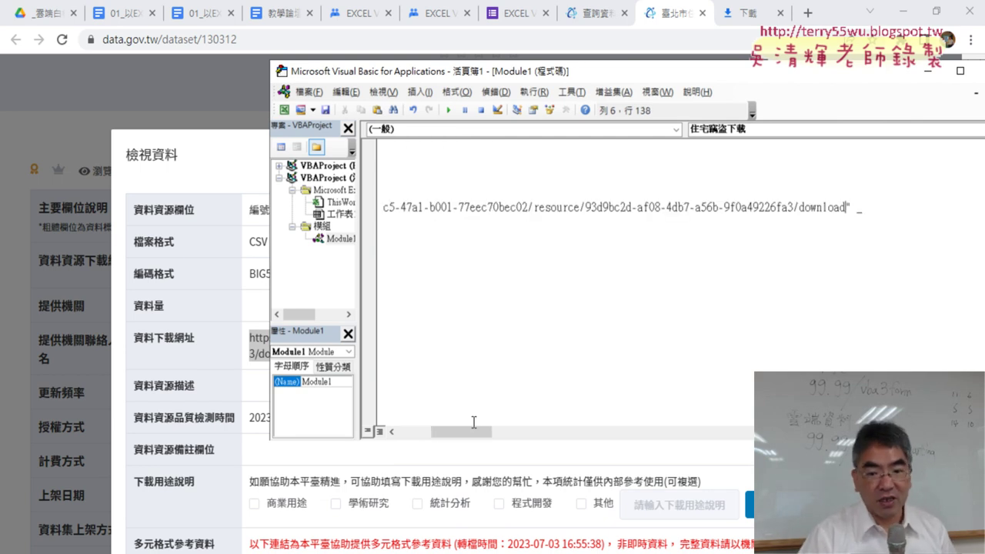
pyautogui.moveTo(462, 431); pyautogui.dragTo(415, 432)
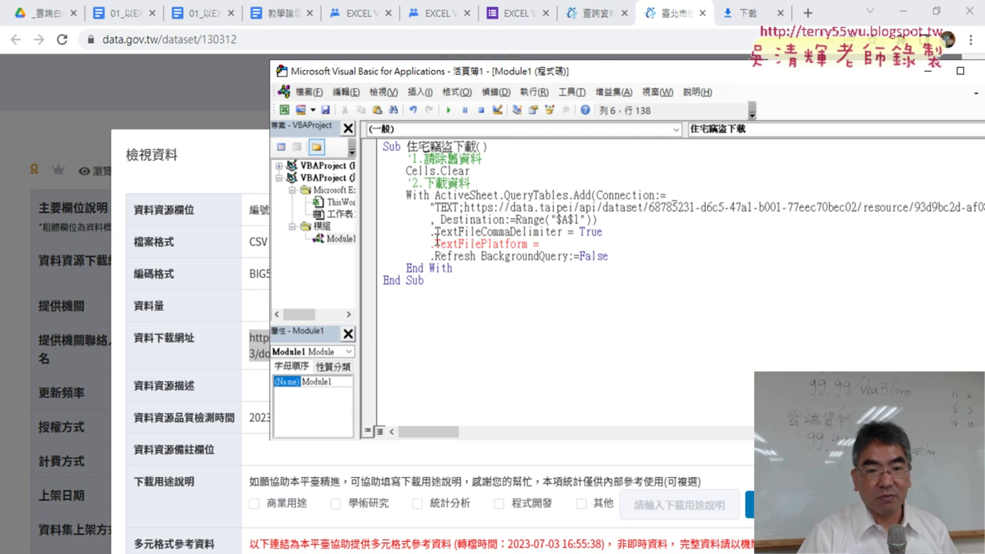
pyautogui.moveTo(504, 75); pyautogui.dragTo(582, 78)
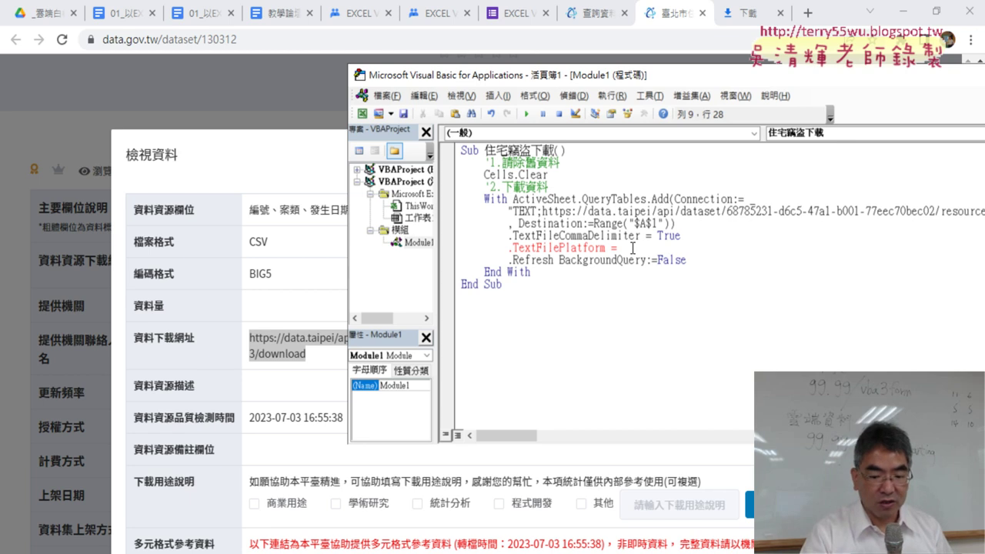
pyautogui.write('950')
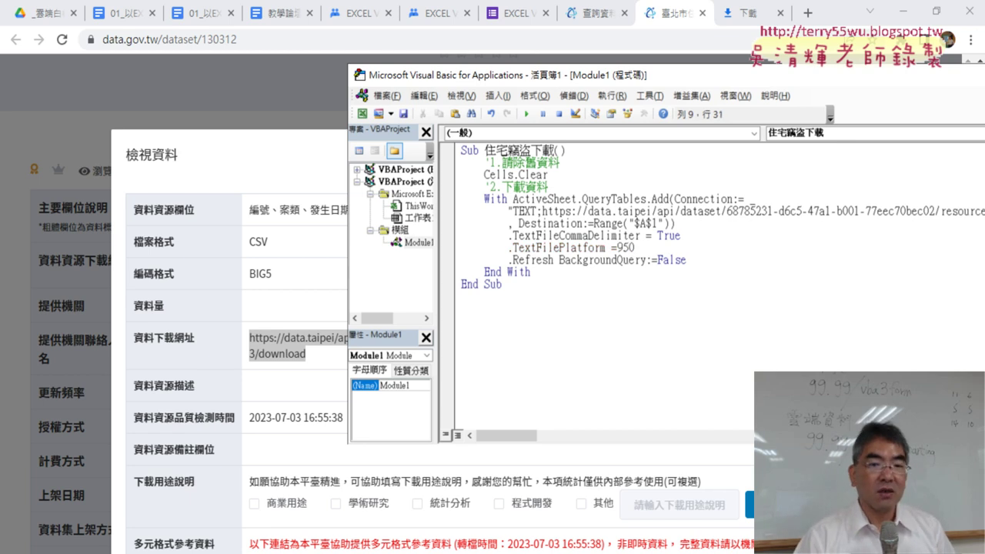
pyautogui.click(894, 11)
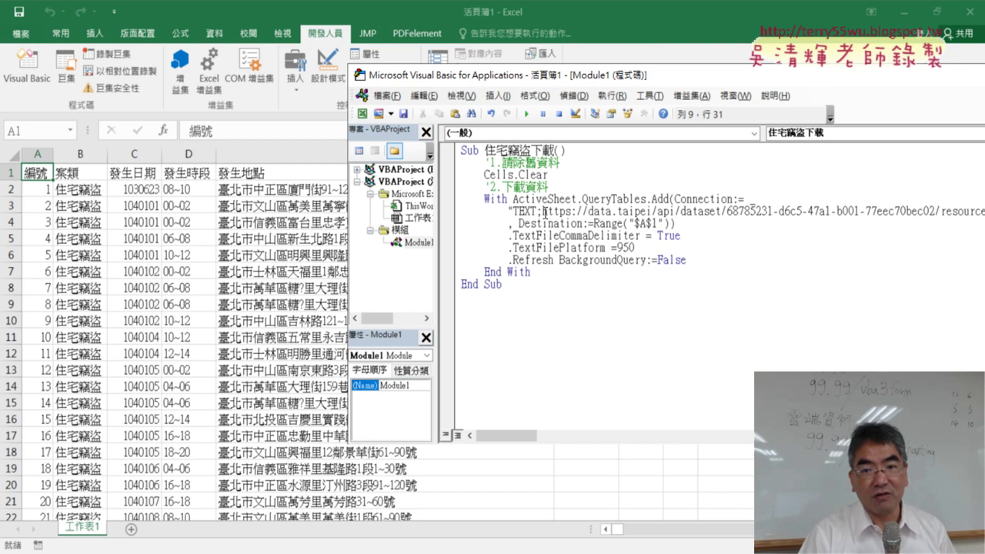
# - Run the edited 住宅竊盜下載 macro with F5, then switch back to the browser
pyautogui.moveTo(542, 211); pyautogui.dragTo(695, 211)
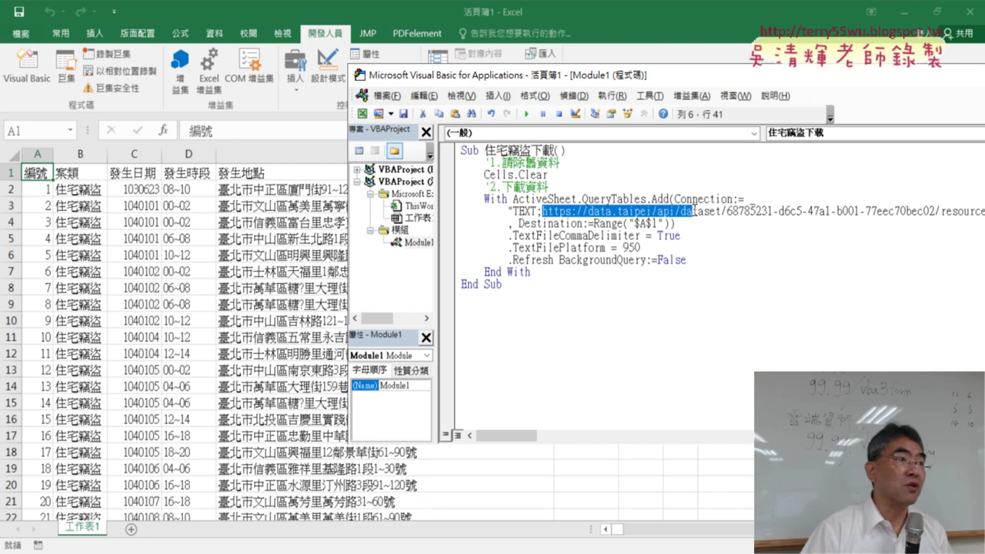
pyautogui.click(593, 231)
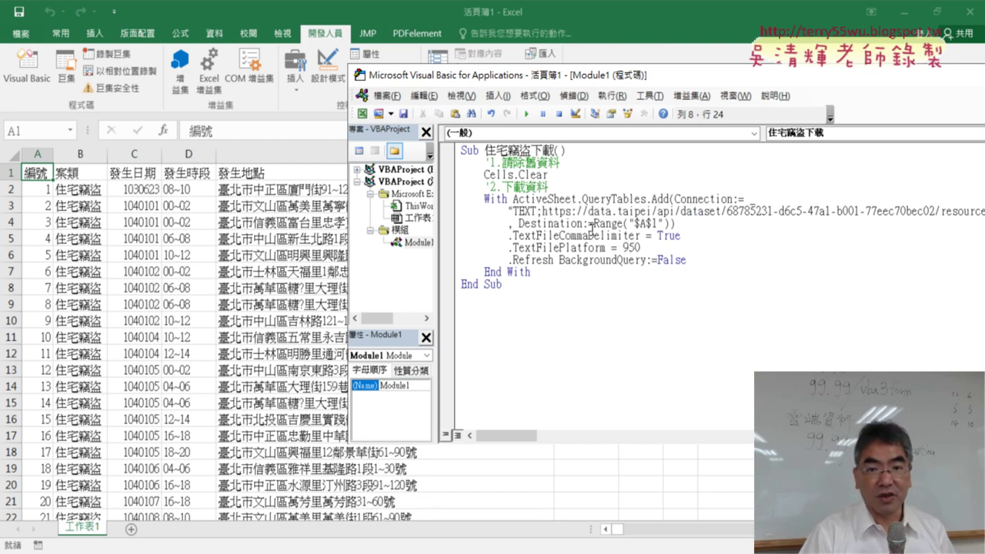
pyautogui.press('F5')
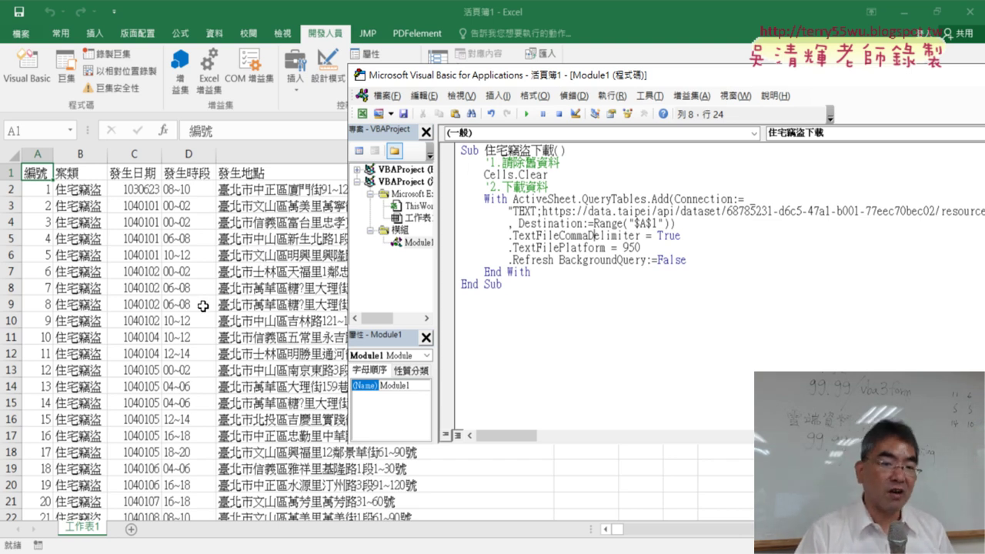
pyautogui.hotkey('alt', 'Tab')
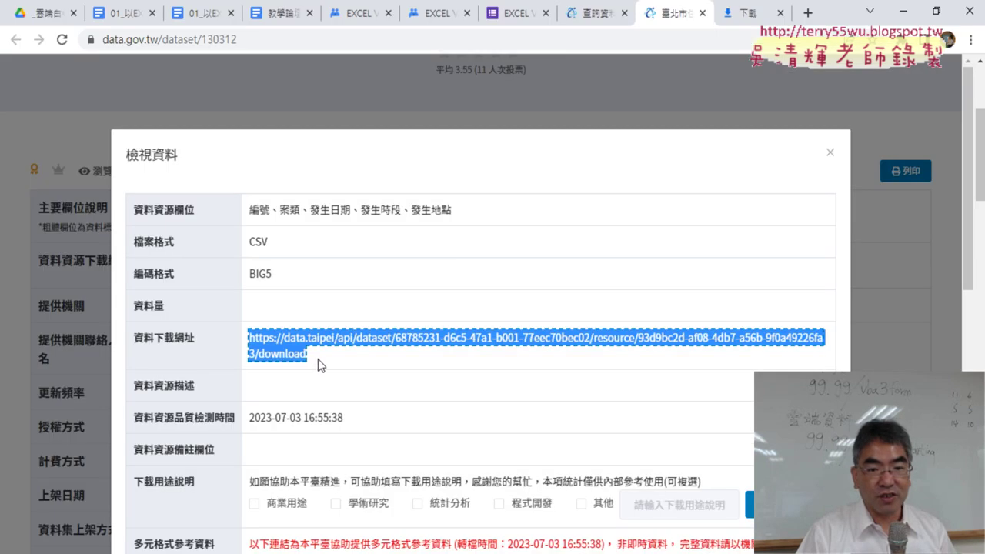
# - Reopen the view-data dialog, select the BIG5 encoding value and scroll down to the download buttons
pyautogui.click(906, 24)
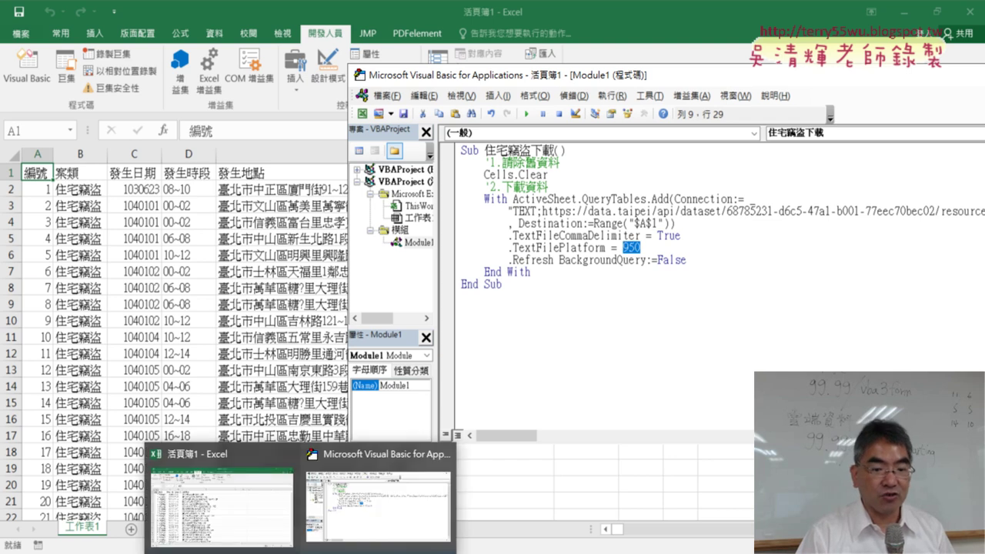
pyautogui.click(230, 493)
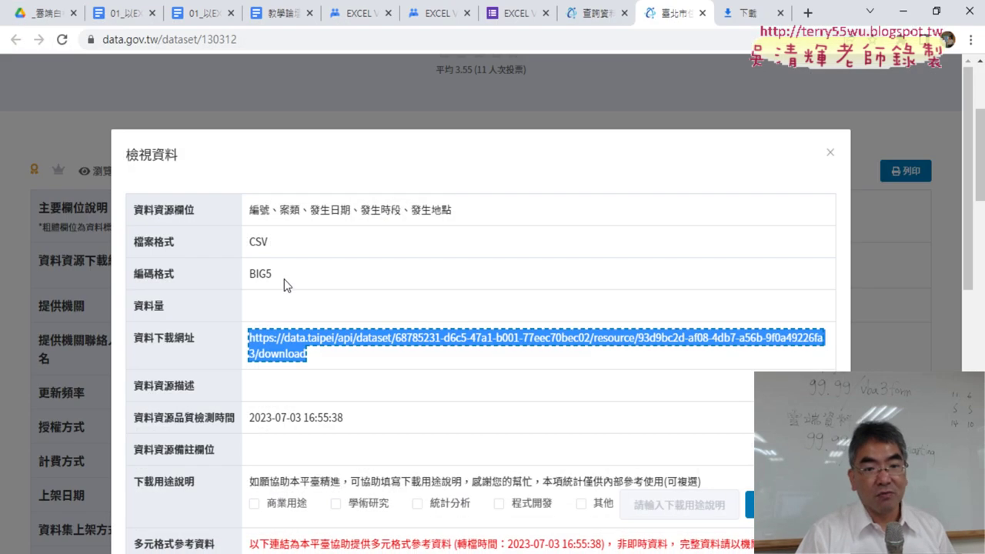
pyautogui.doubleClick(252, 275)
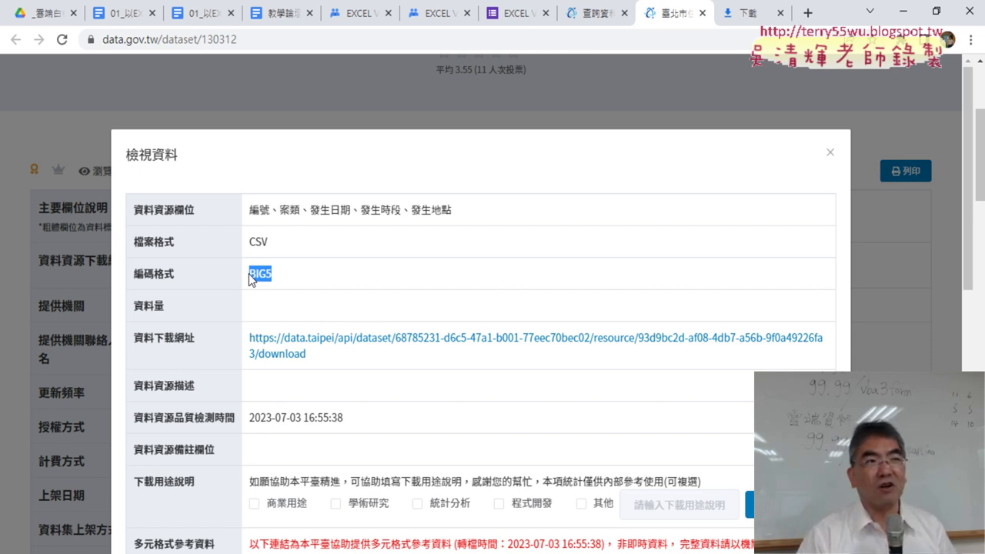
pyautogui.scroll(-1, 500, 243)
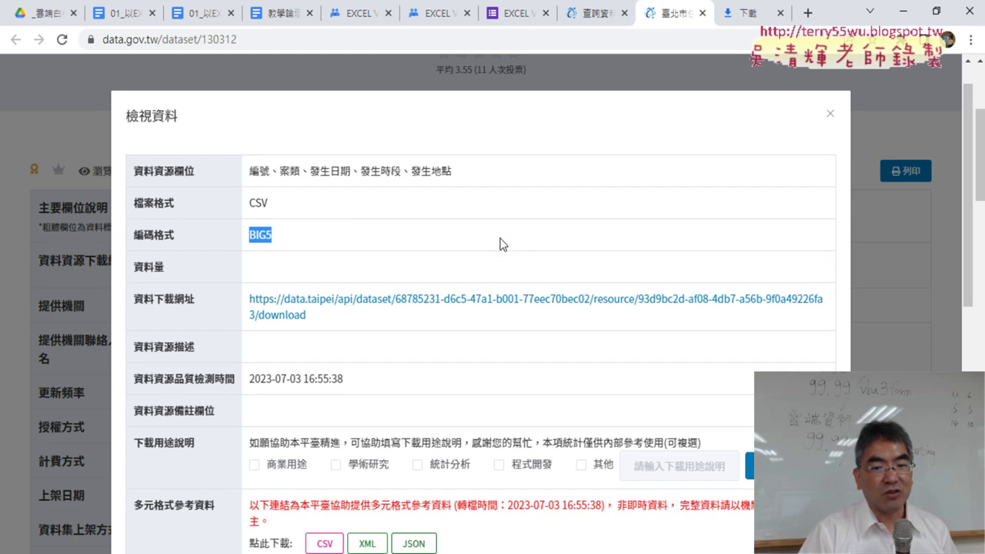
pyautogui.scroll(-5, 501, 244)
pyautogui.scroll(-1, 500, 243)
pyautogui.scroll(-2, 501, 243)
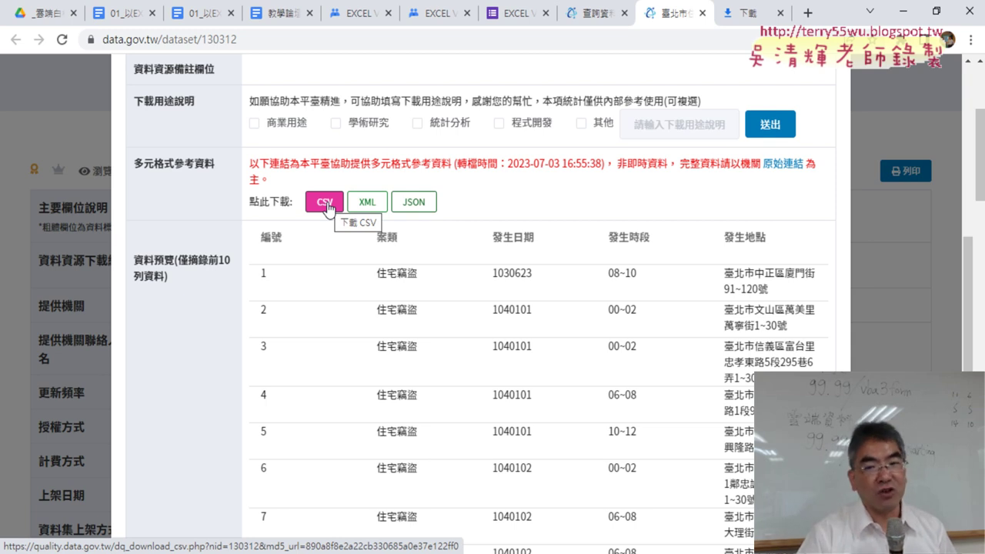
# - Highlight the CSV download link and its copy-link-address option
pyautogui.click(325, 206)
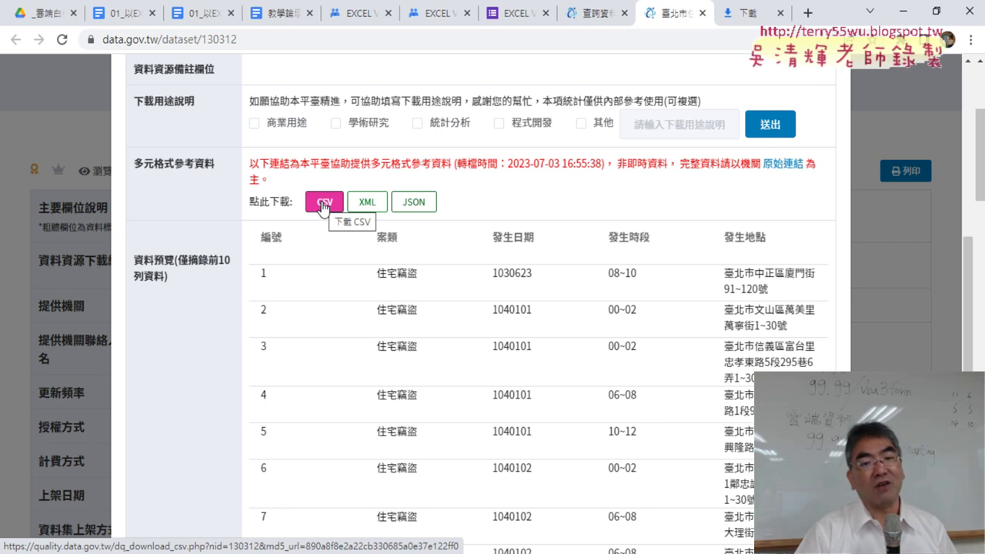
pyautogui.rightClick(324, 206)
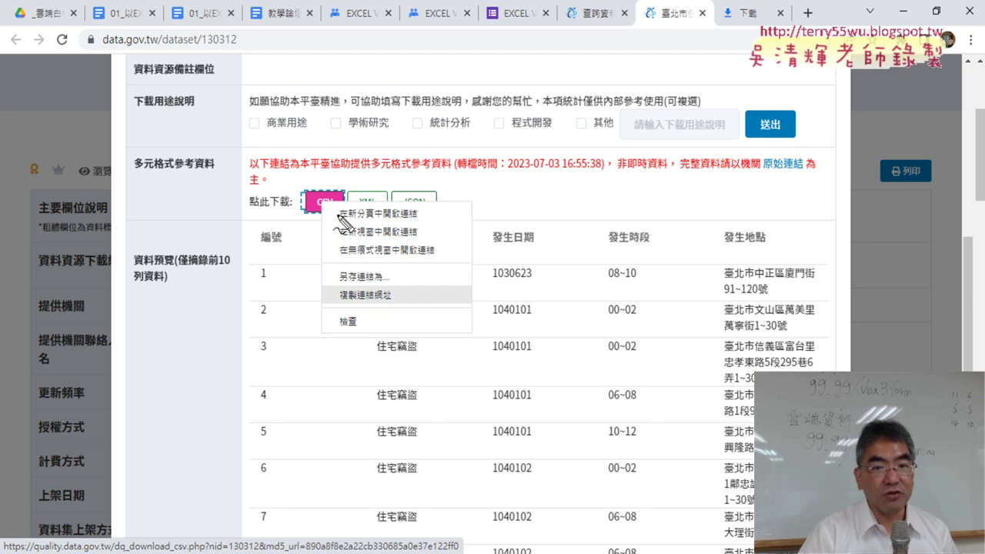
pyautogui.moveTo(345, 227)
pyautogui.mouseDown()
pyautogui.moveTo(305, 204)
pyautogui.moveTo(350, 199)
pyautogui.moveTo(343, 227)
pyautogui.mouseUp()
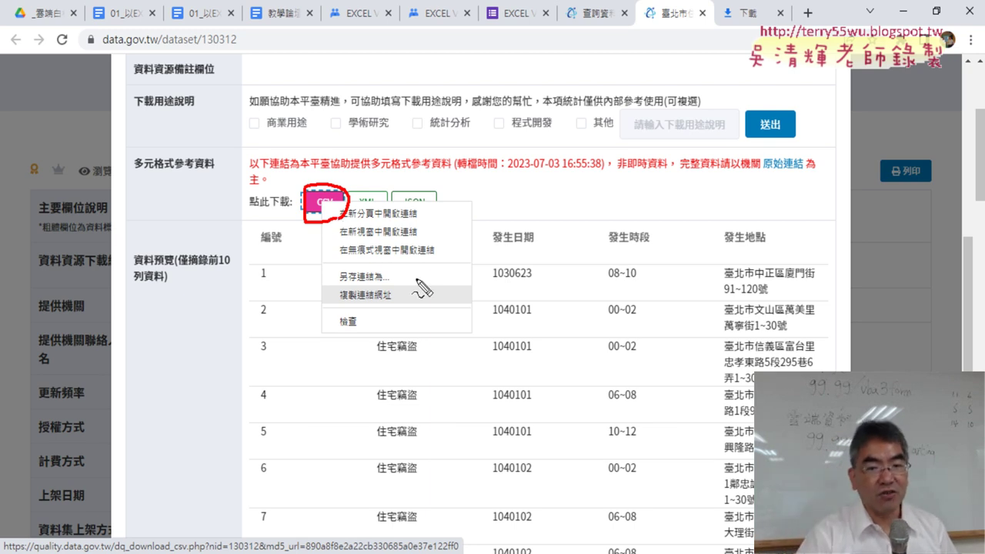
pyautogui.moveTo(391, 307)
pyautogui.mouseDown()
pyautogui.moveTo(331, 297)
pyautogui.moveTo(400, 298)
pyautogui.mouseUp()
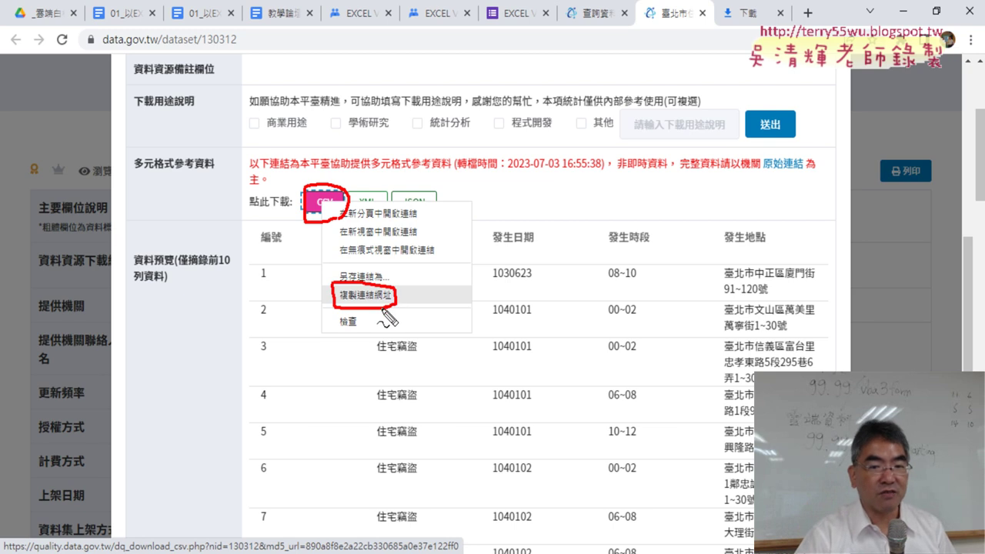
pyautogui.moveTo(312, 218)
pyautogui.mouseDown()
pyautogui.moveTo(254, 258)
pyautogui.moveTo(324, 290)
pyautogui.moveTo(302, 305)
pyautogui.mouseUp()
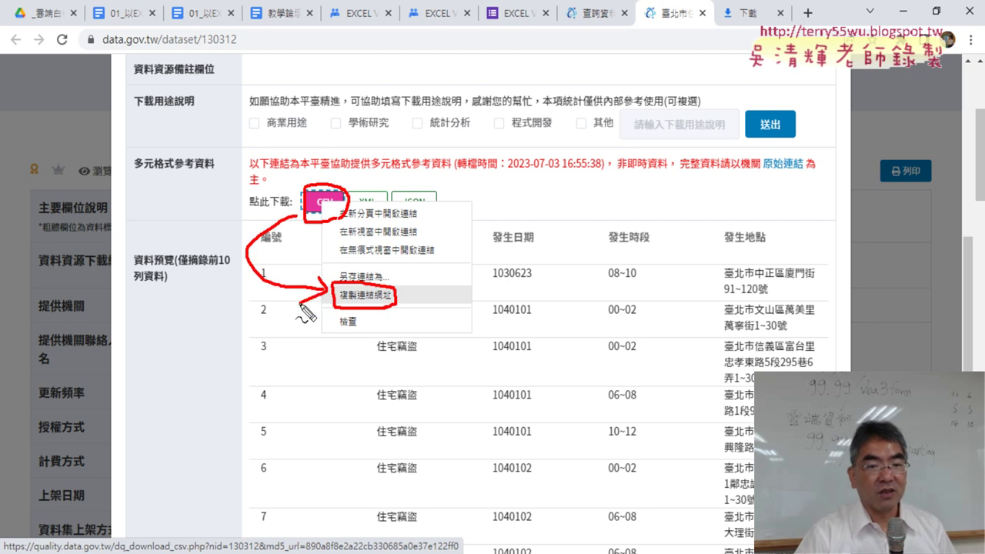
pyautogui.press('Escape')
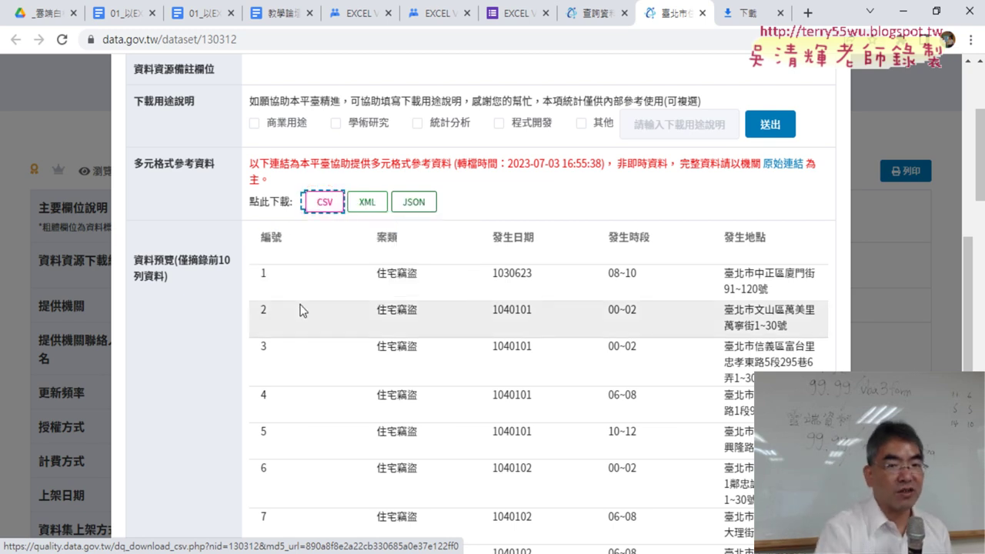
# - Copy the CSV download link's address and return to the VBA editor
pyautogui.rightClick(327, 204)
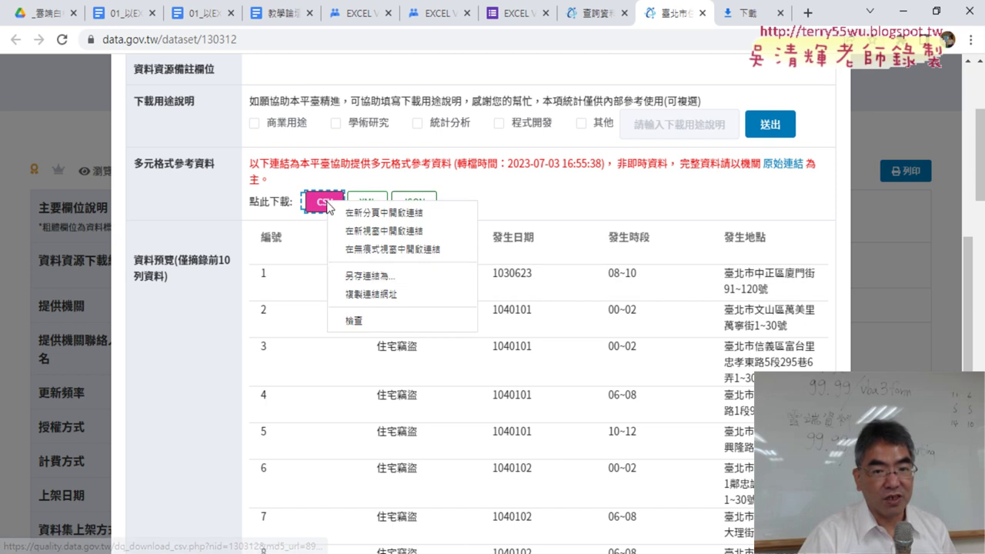
pyautogui.click(371, 294)
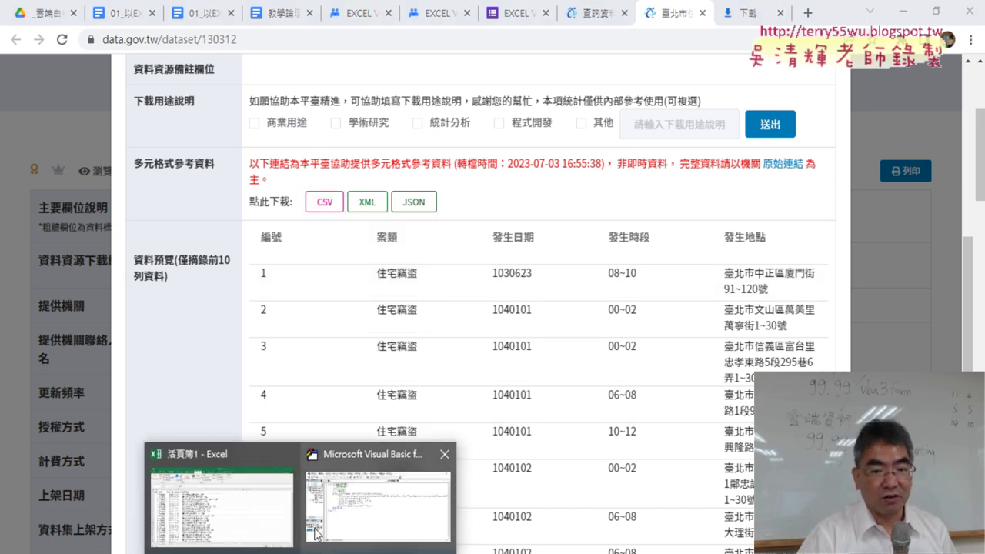
pyautogui.click(365, 493)
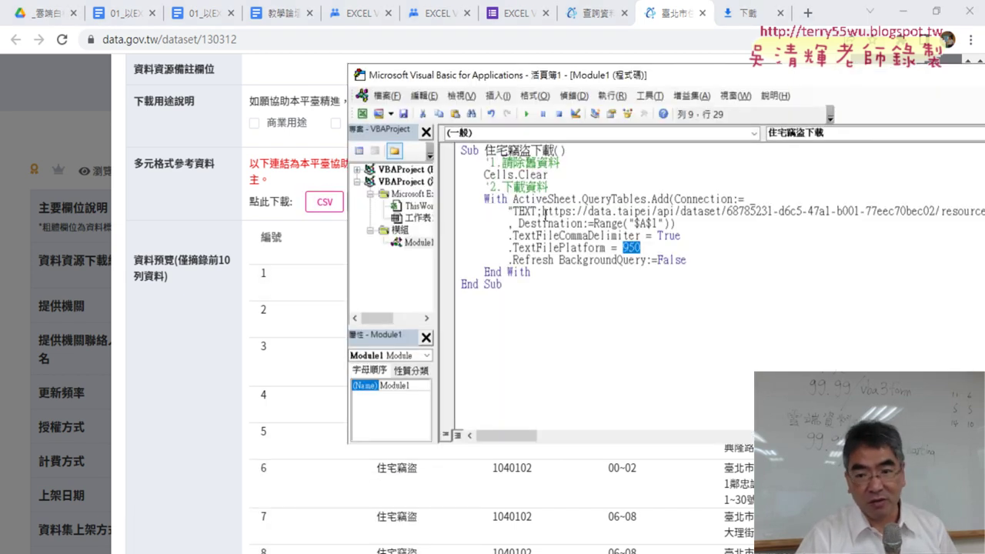
# - Delete the old Taipei API URL after TEXT; in the QueryTables.Add connection string
pyautogui.click(544, 211)
pyautogui.moveTo(544, 211); pyautogui.dragTo(953, 218)
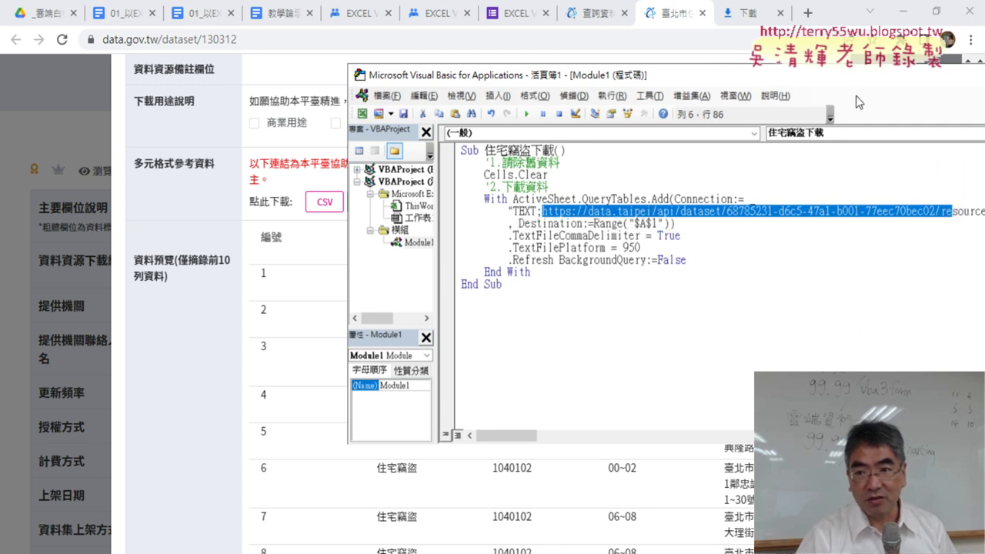
pyautogui.moveTo(814, 76); pyautogui.dragTo(594, 67)
pyautogui.click(406, 190)
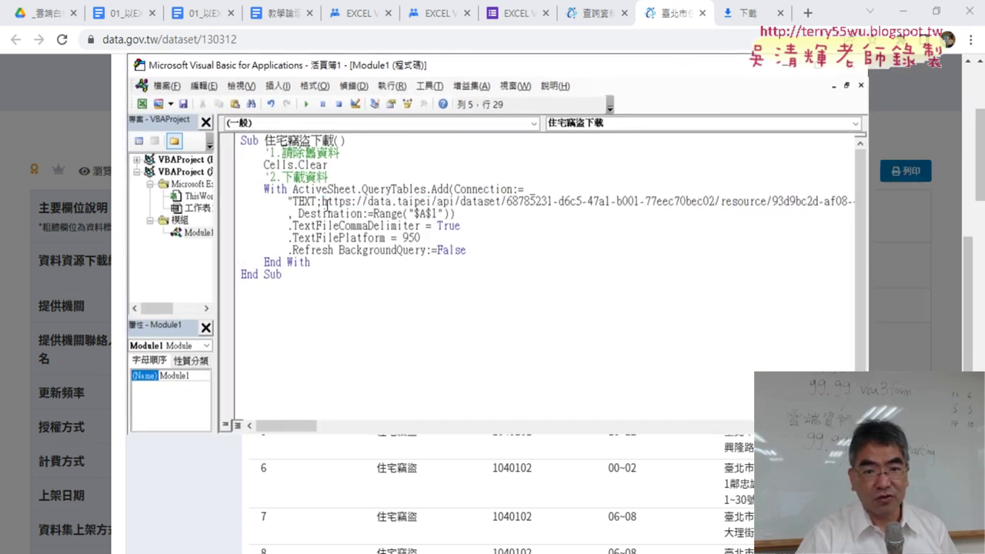
pyautogui.moveTo(323, 201); pyautogui.dragTo(865, 202)
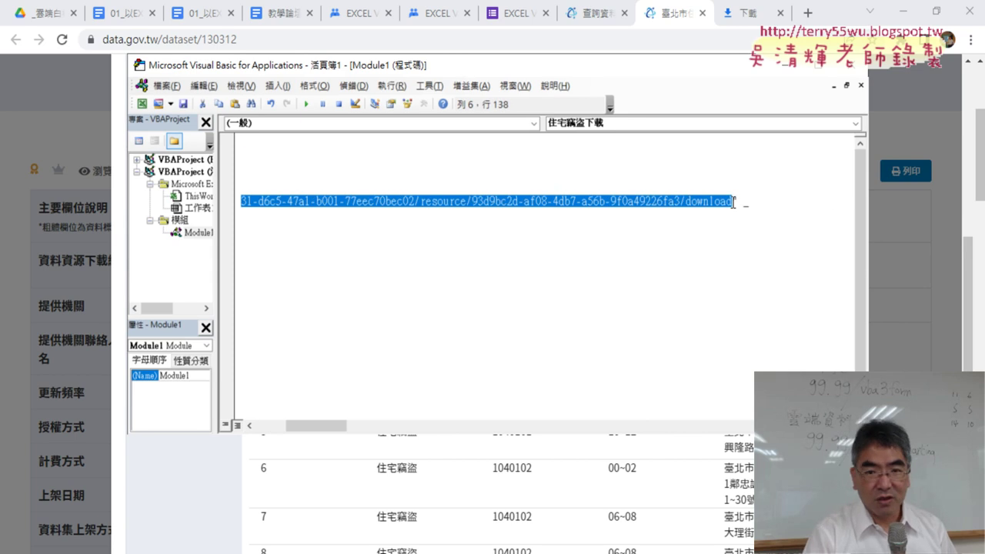
pyautogui.press('Delete')
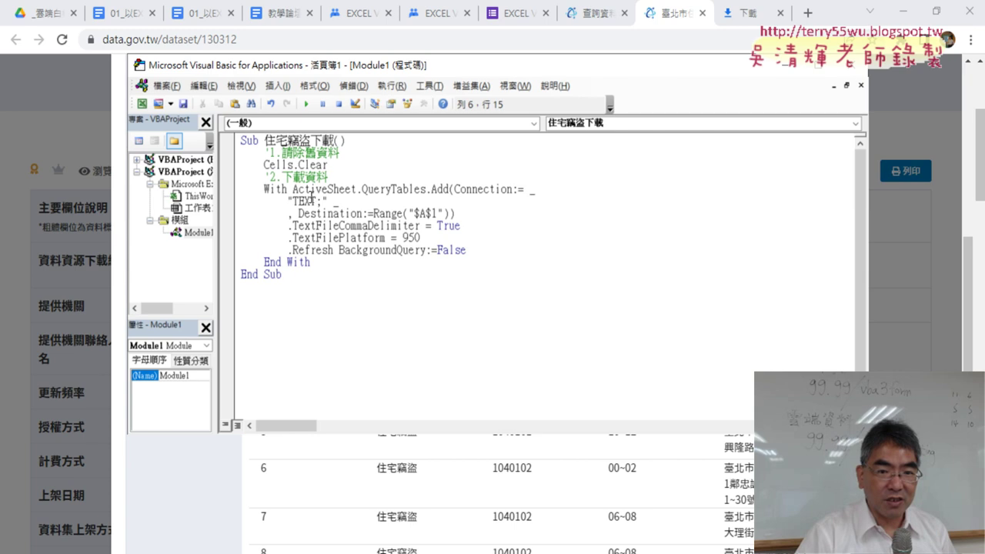
# - Paste the copied dq_download_csv.php link after TEXT; and select the 950 platform code
pyautogui.doubleClick(294, 201)
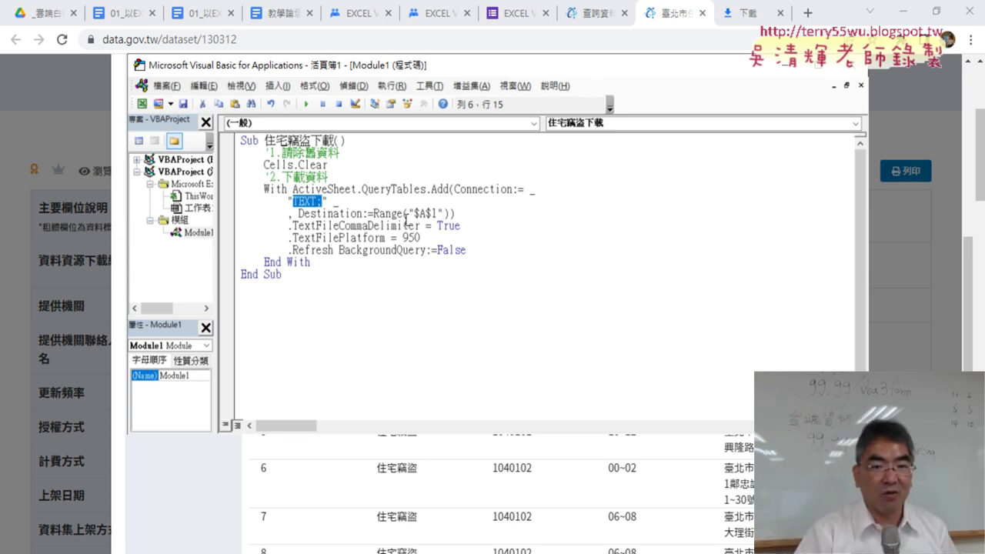
pyautogui.click(323, 200)
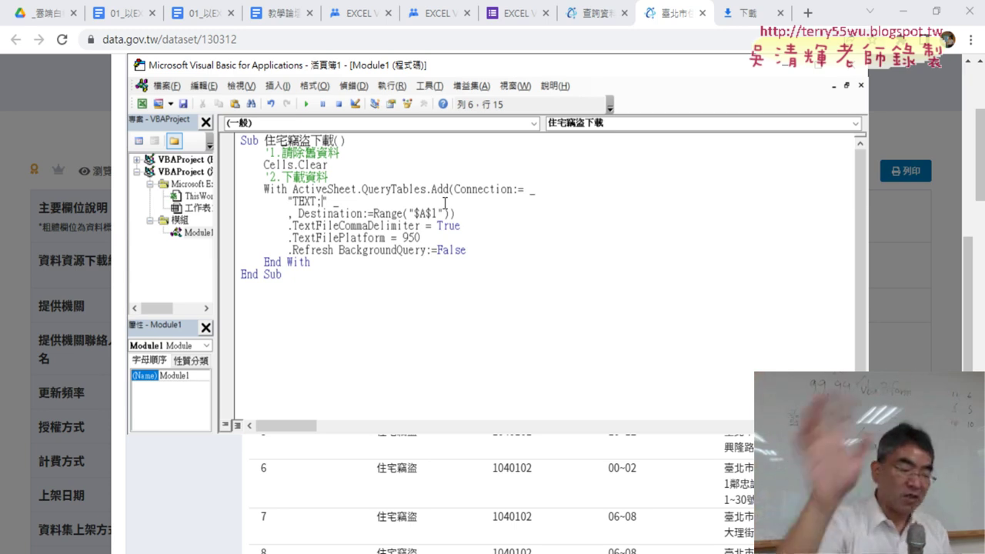
pyautogui.hotkey('ctrl', 'v')
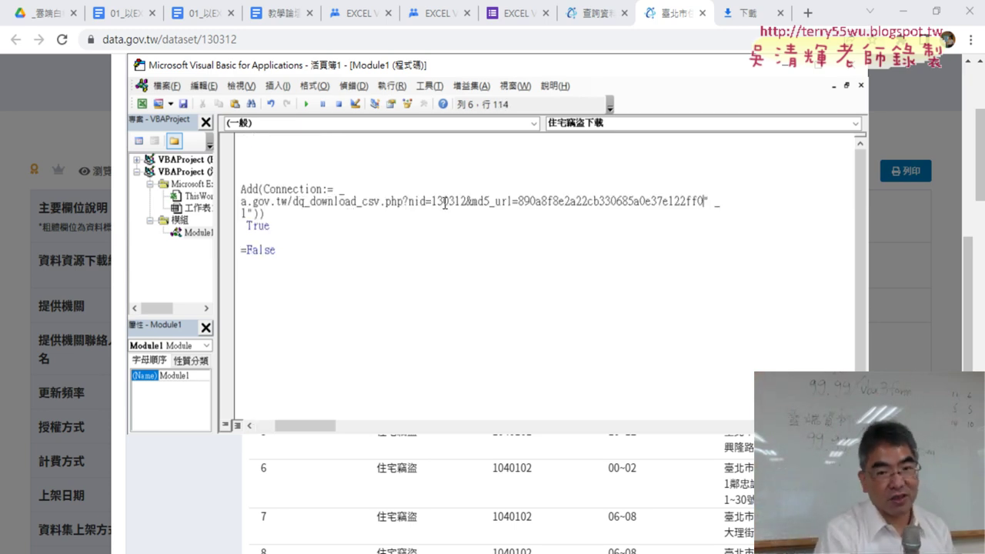
pyautogui.click(920, 22)
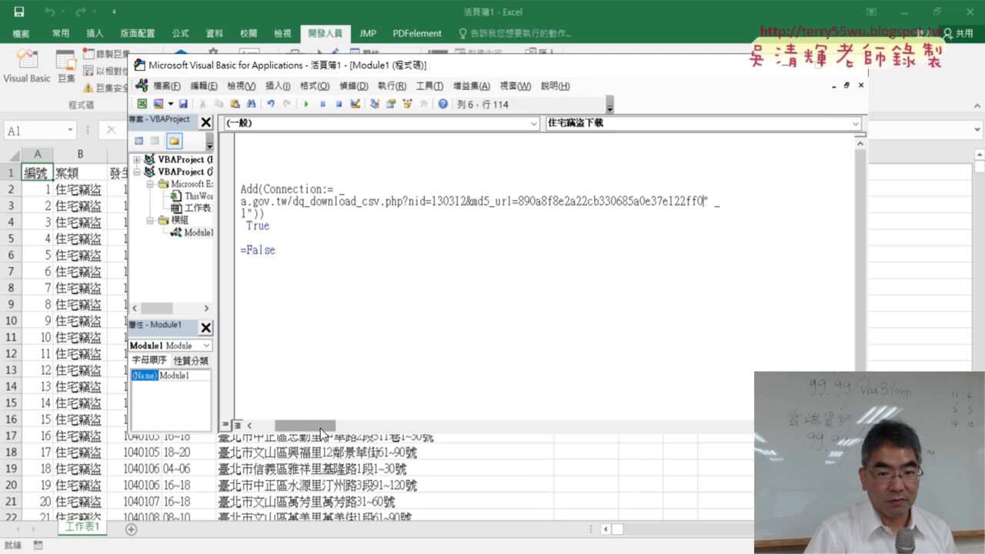
pyautogui.moveTo(308, 425); pyautogui.dragTo(286, 424)
pyautogui.doubleClick(410, 238)
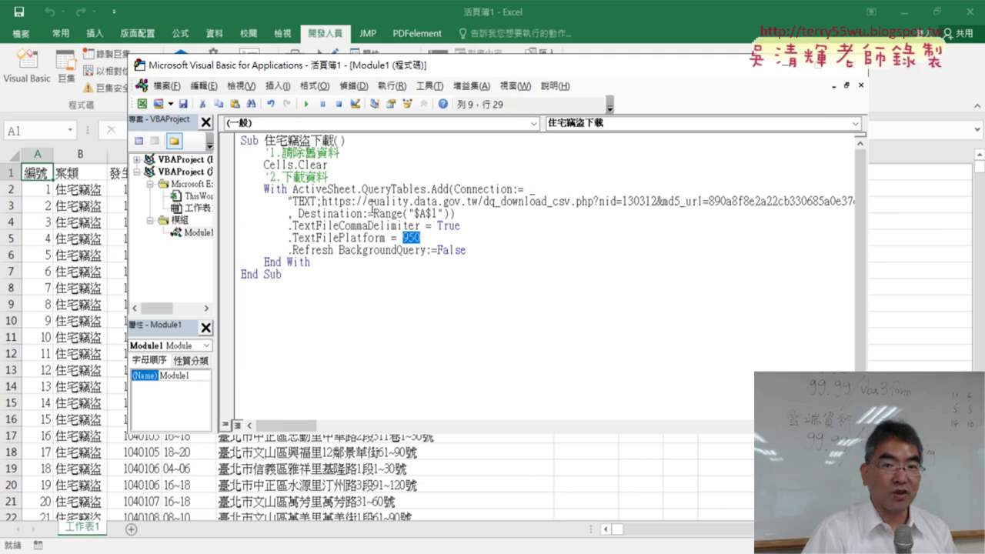
# - Change TextFilePlatform to 65001 and rerun the 住宅竊盜下載 macro
pyautogui.click(306, 104)
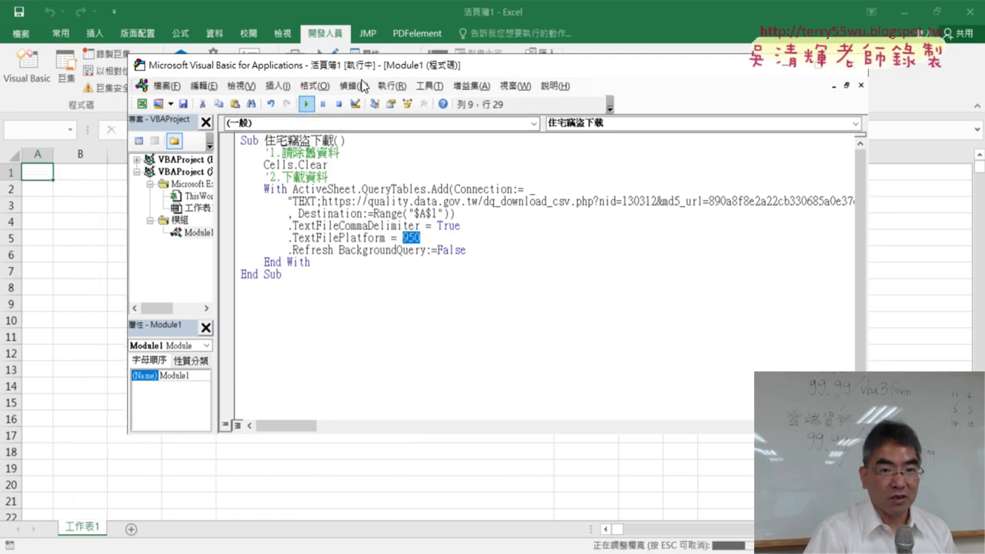
pyautogui.moveTo(362, 66); pyautogui.dragTo(519, 67)
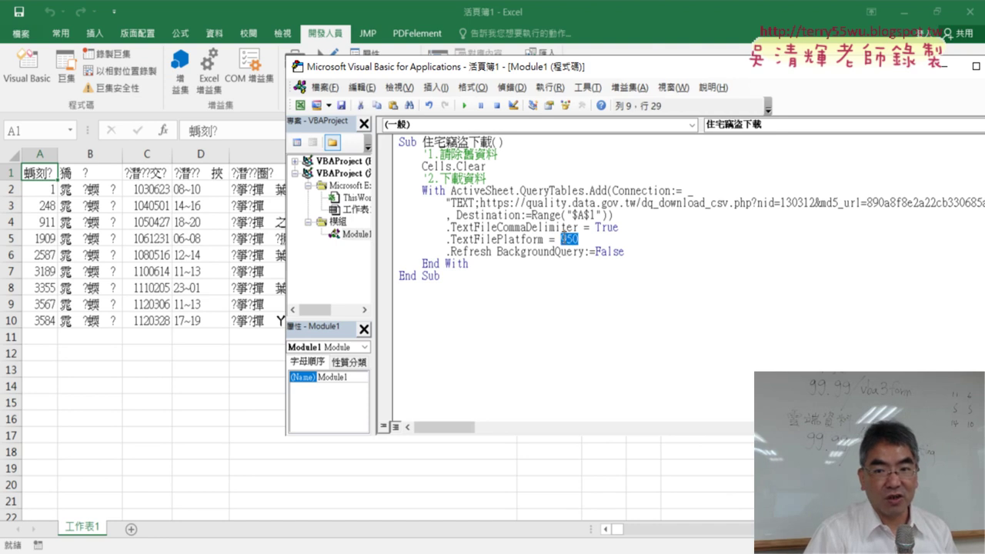
pyautogui.write('65001')
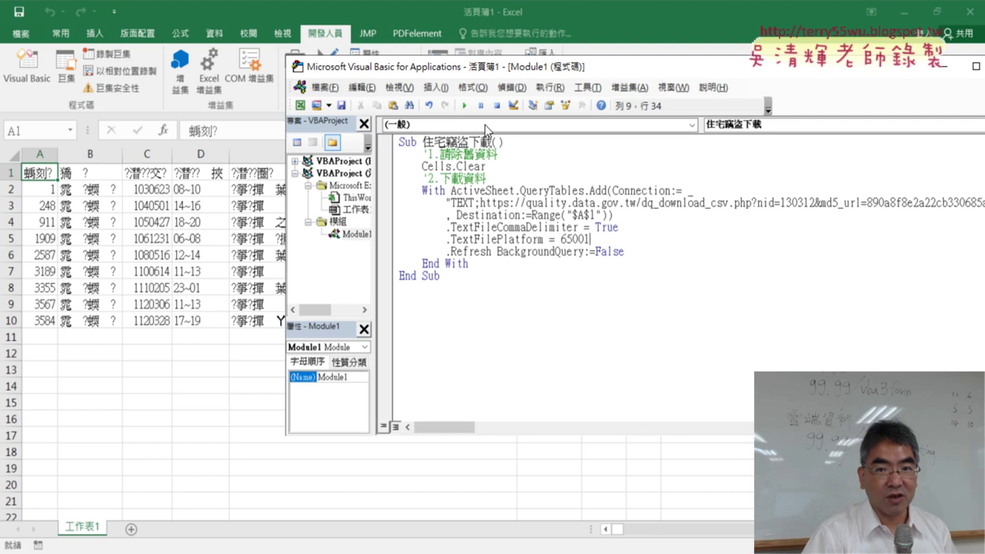
pyautogui.click(462, 106)
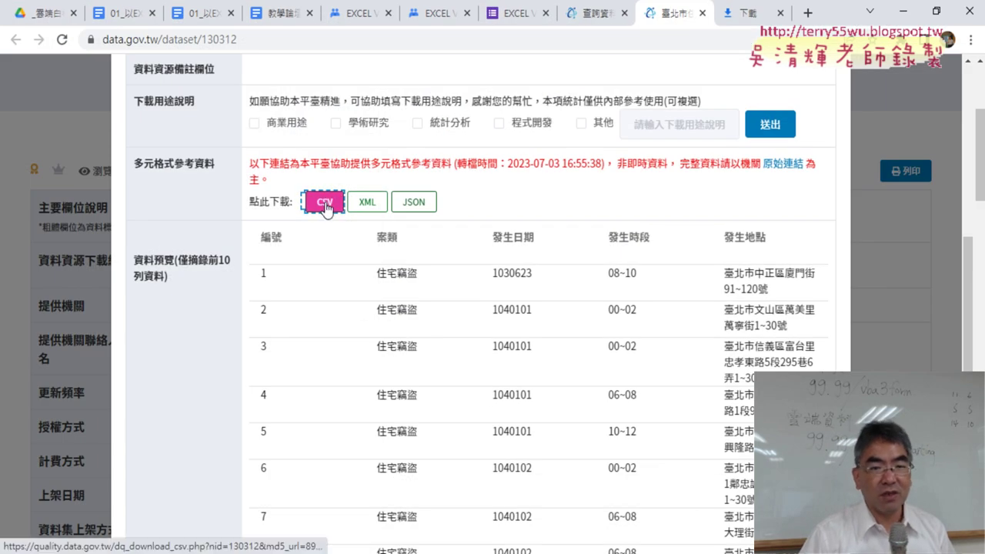
# - Download the dataset as CSV and open the downloaded file in Excel
pyautogui.scroll(3, 325, 204)
pyautogui.scroll(1, 338, 204)
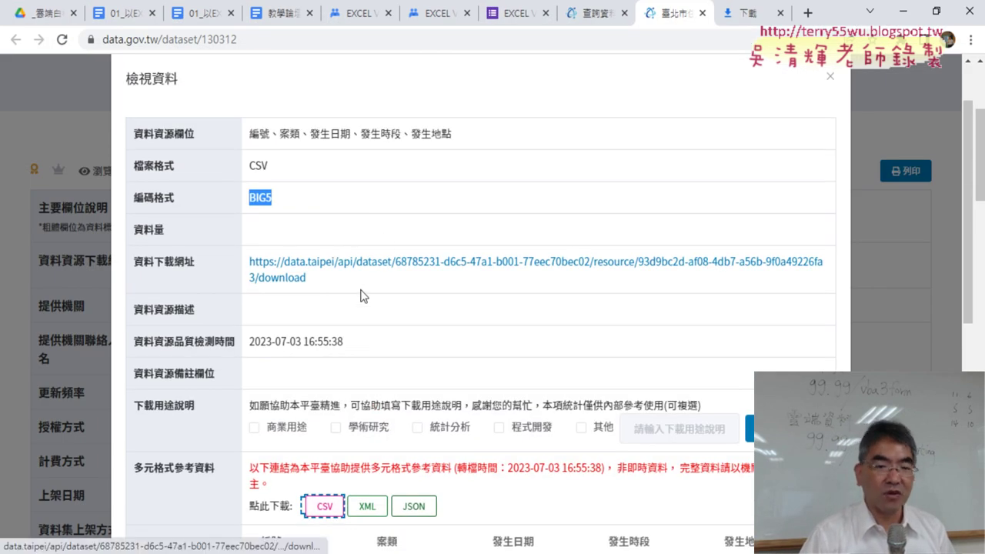
pyautogui.scroll(-2, 357, 300)
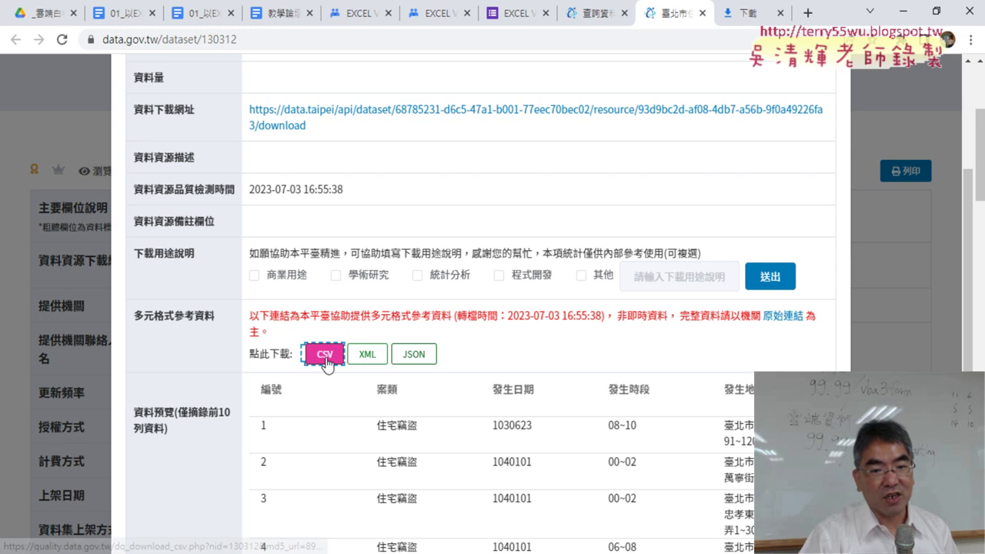
pyautogui.click(325, 357)
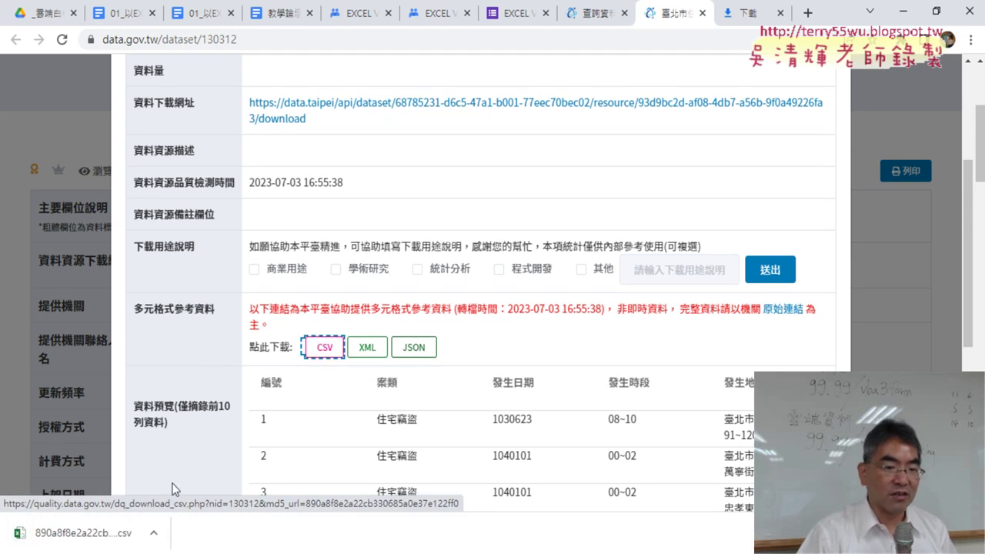
pyautogui.click(153, 533)
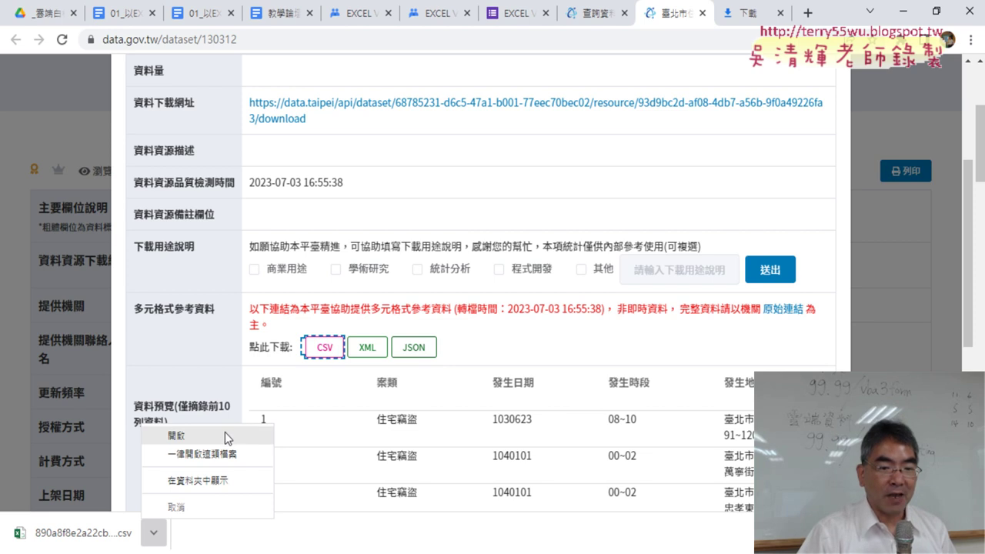
pyautogui.click(225, 431)
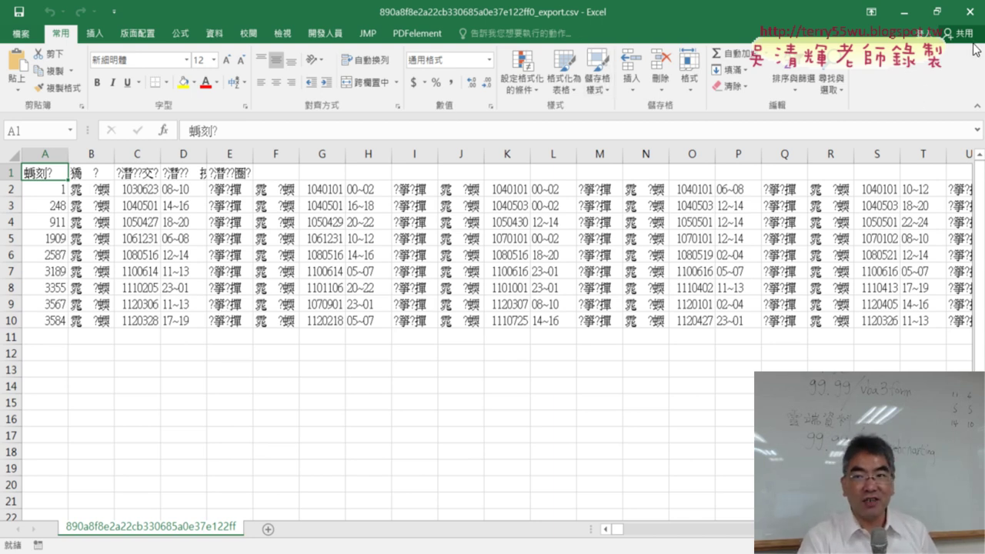
# - Compare against the macro-imported 活頁簿1 workbook, then return to Chrome and open its menu
pyautogui.click(969, 12)
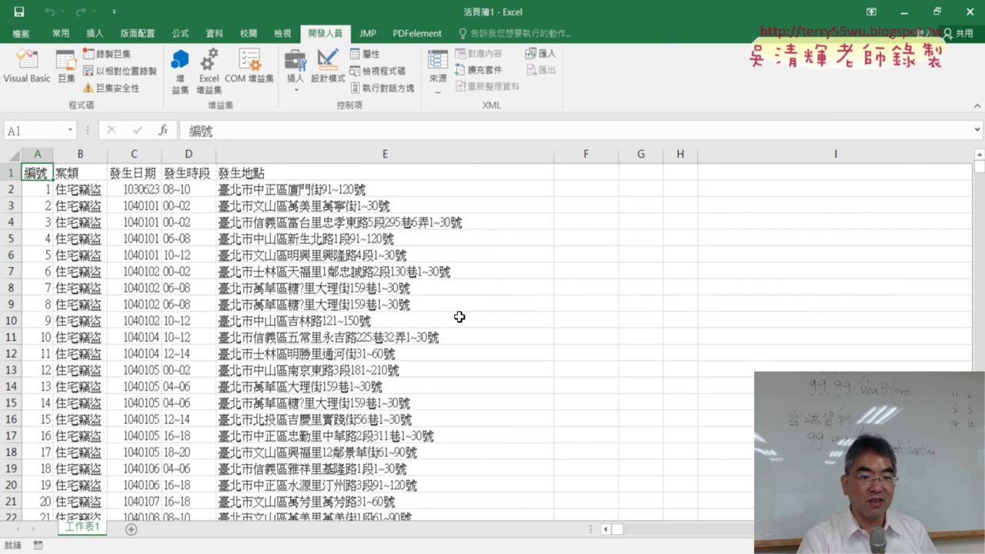
pyautogui.click(905, 11)
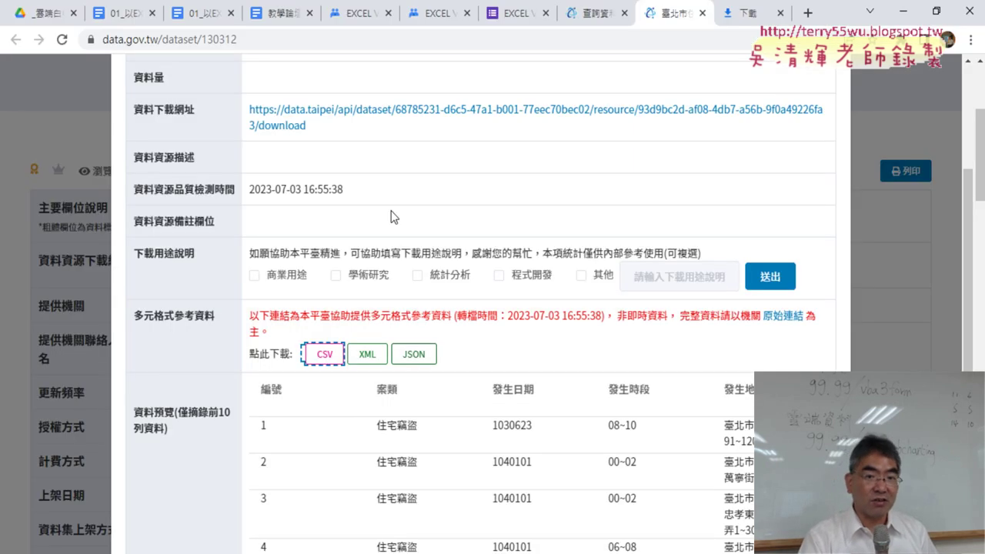
pyautogui.scroll(3, 391, 217)
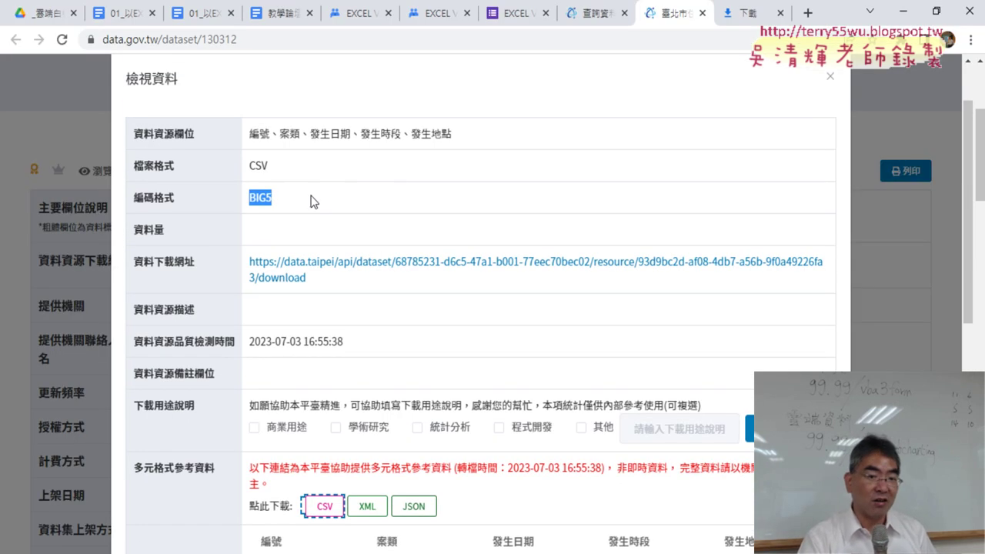
pyautogui.scroll(-2, 313, 202)
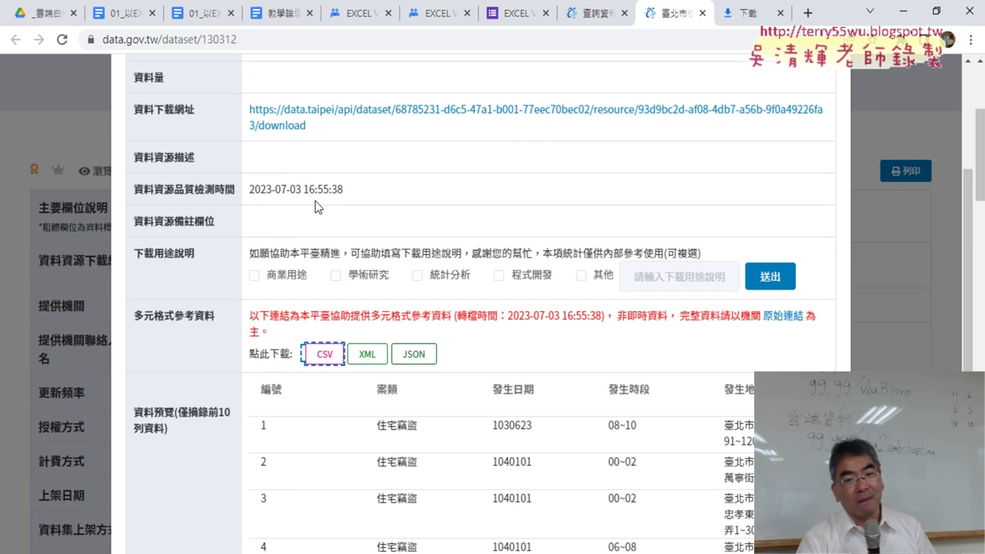
pyautogui.click(972, 39)
# - Open the downloaded 890a8f8e2a22cb330685a0e37e122ff0_export.csv from Chrome's downloads list in Excel
pyautogui.click(881, 144)
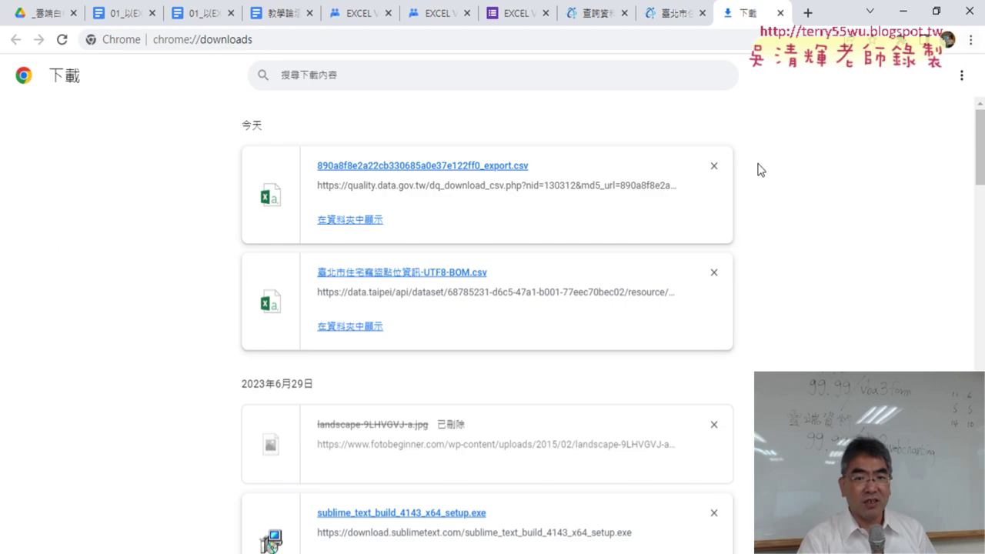
pyautogui.click(454, 166)
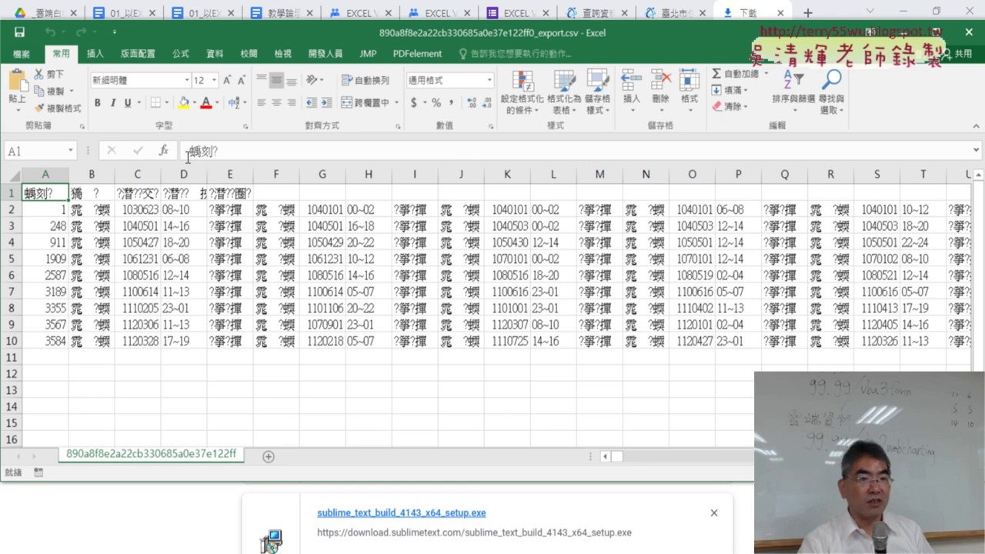
# - Start a From Text import of the _export.csv in Downloads, previewing as 65001 UTF-8
pyautogui.click(220, 58)
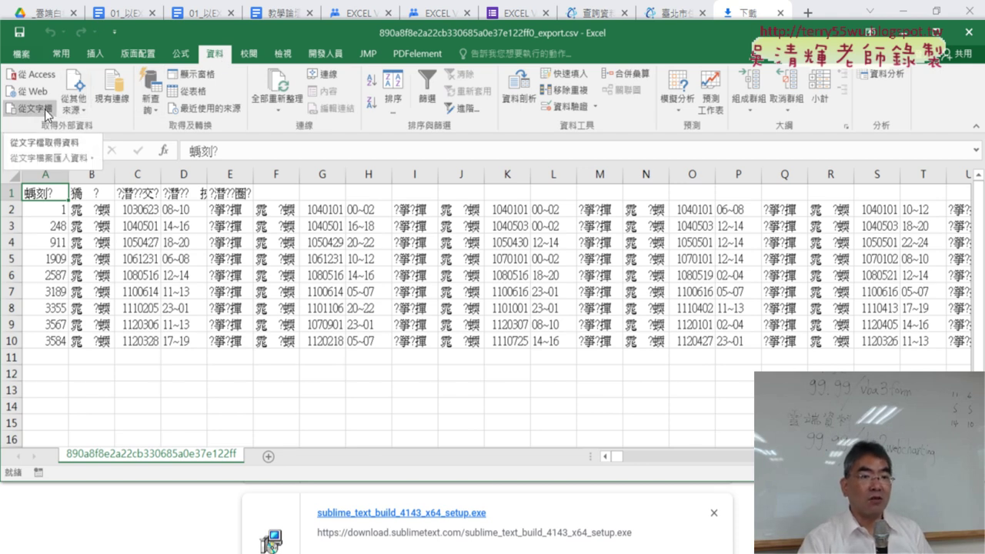
pyautogui.click(77, 111)
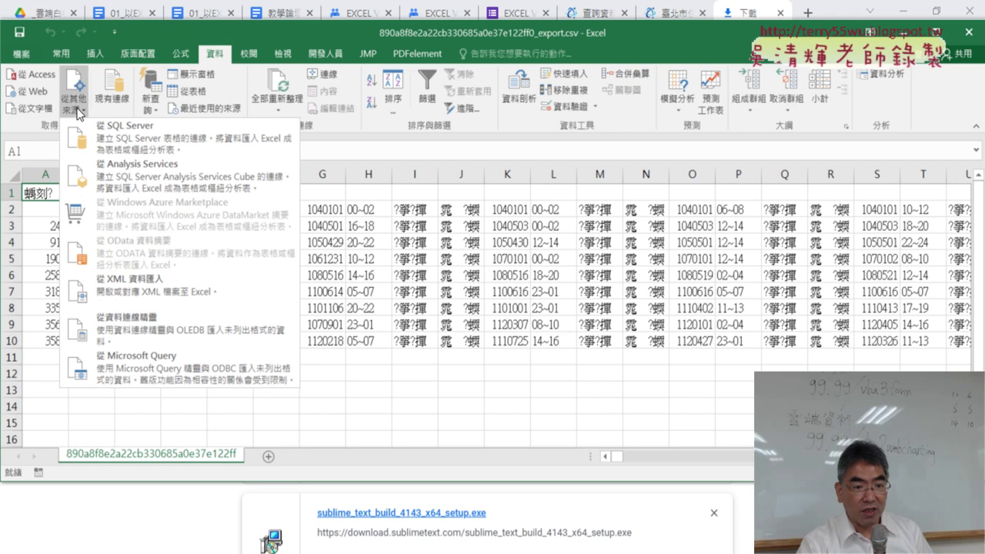
pyautogui.click(41, 109)
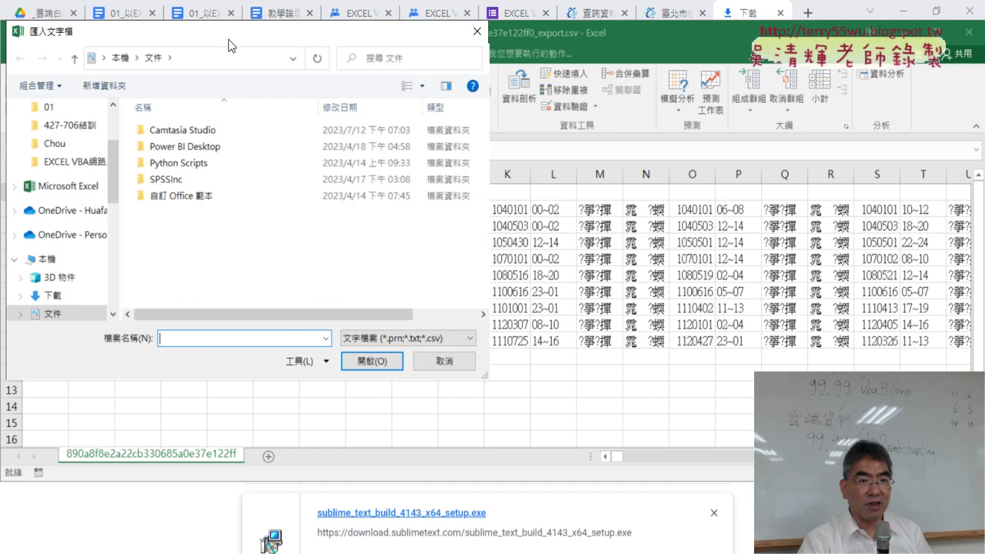
pyautogui.moveTo(228, 44); pyautogui.dragTo(431, 61)
pyautogui.scroll(3, 308, 154)
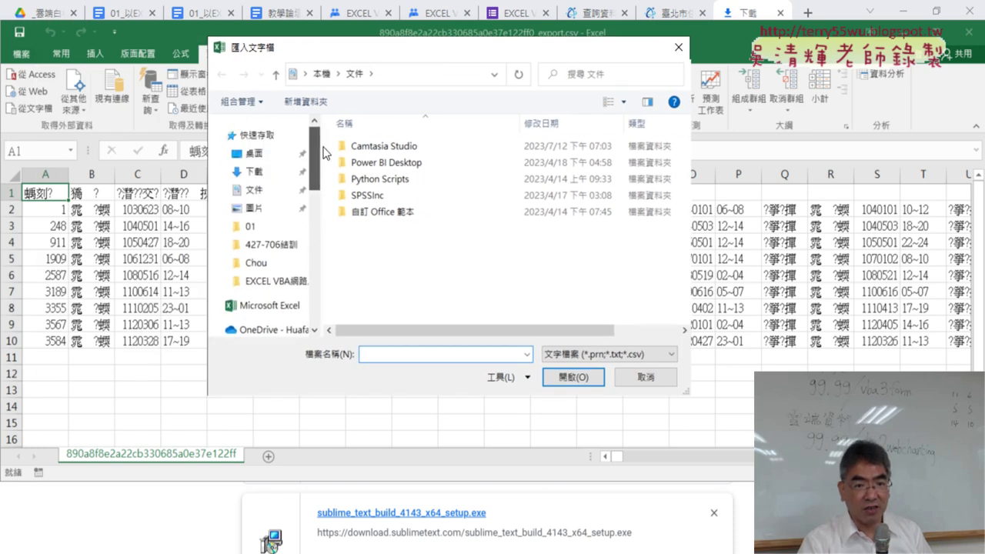
pyautogui.click(255, 171)
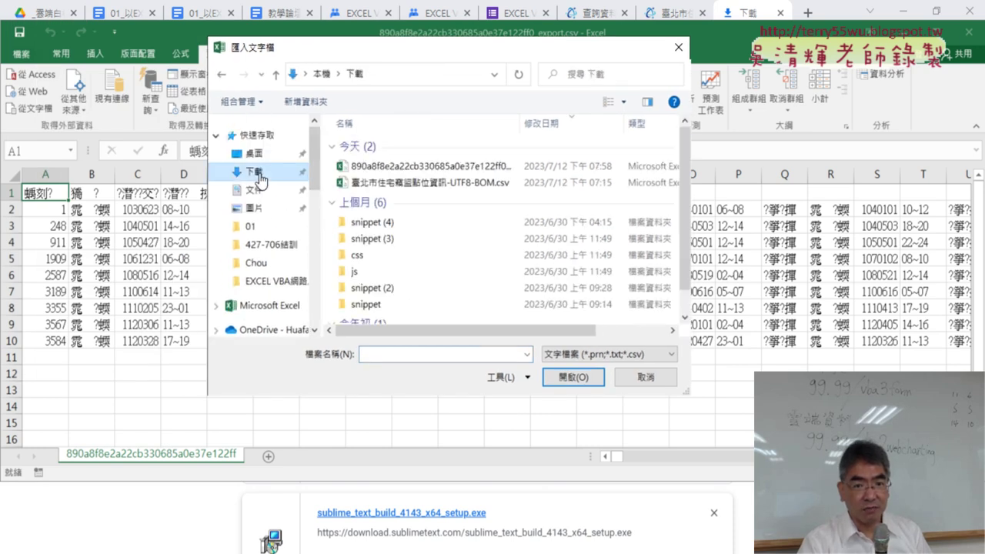
pyautogui.click(444, 170)
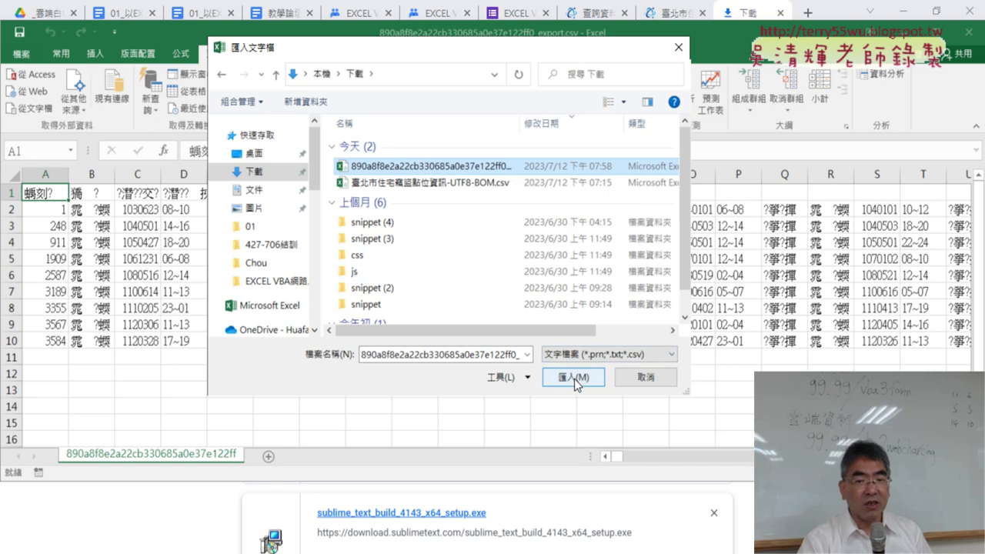
pyautogui.moveTo(437, 57); pyautogui.dragTo(420, 116)
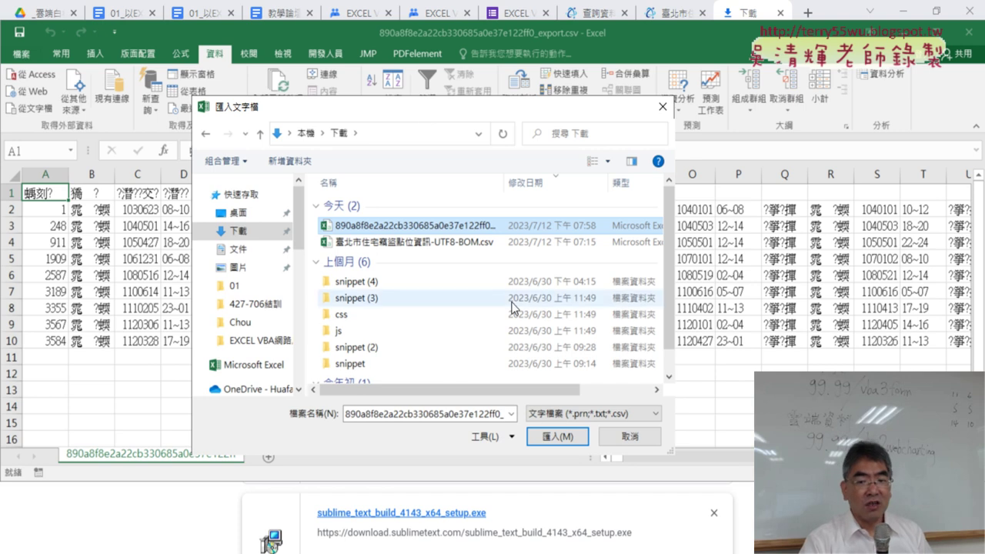
pyautogui.click(551, 438)
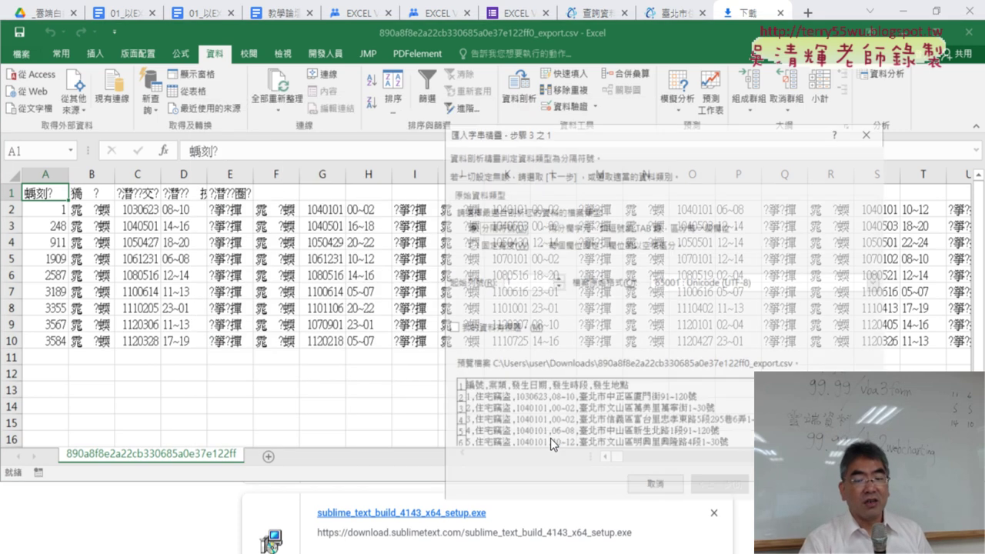
# - Point out the UTF-8 origin and Chinese preview, try 861 and 57006 encodings, then cancel
pyautogui.moveTo(528, 130); pyautogui.dragTo(220, 67)
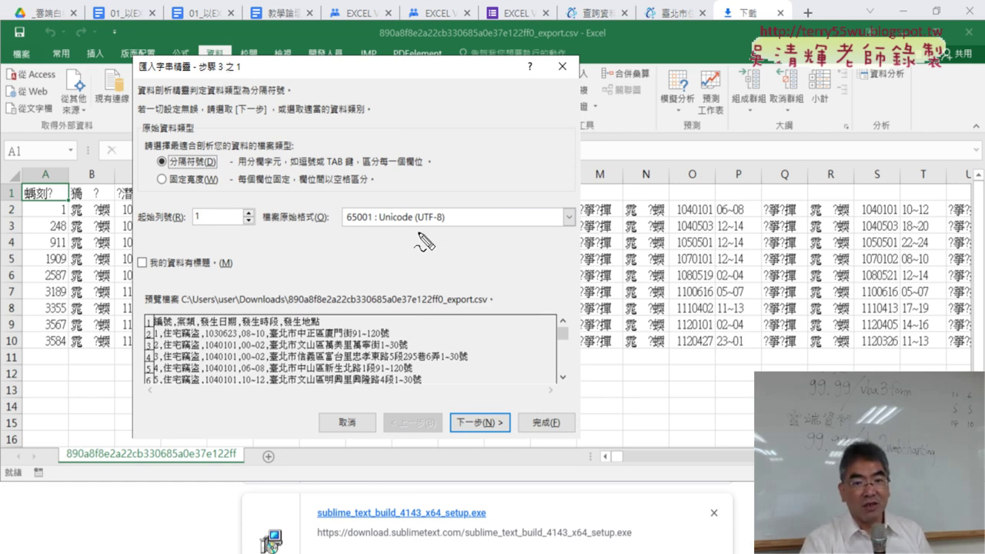
pyautogui.moveTo(425, 242)
pyautogui.mouseDown()
pyautogui.moveTo(339, 227)
pyautogui.moveTo(457, 248)
pyautogui.mouseUp()
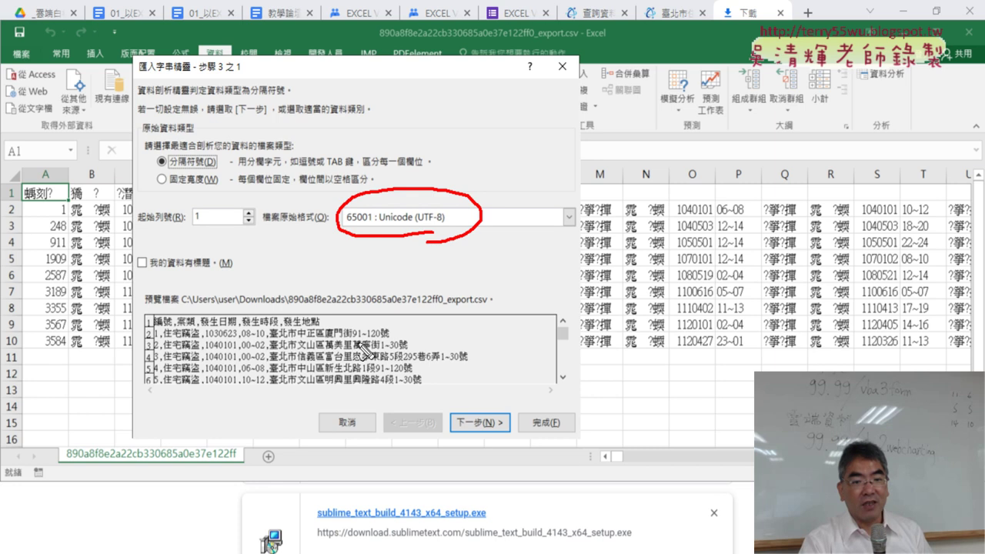
pyautogui.moveTo(341, 391)
pyautogui.mouseDown()
pyautogui.moveTo(199, 356)
pyautogui.moveTo(353, 402)
pyautogui.mouseUp()
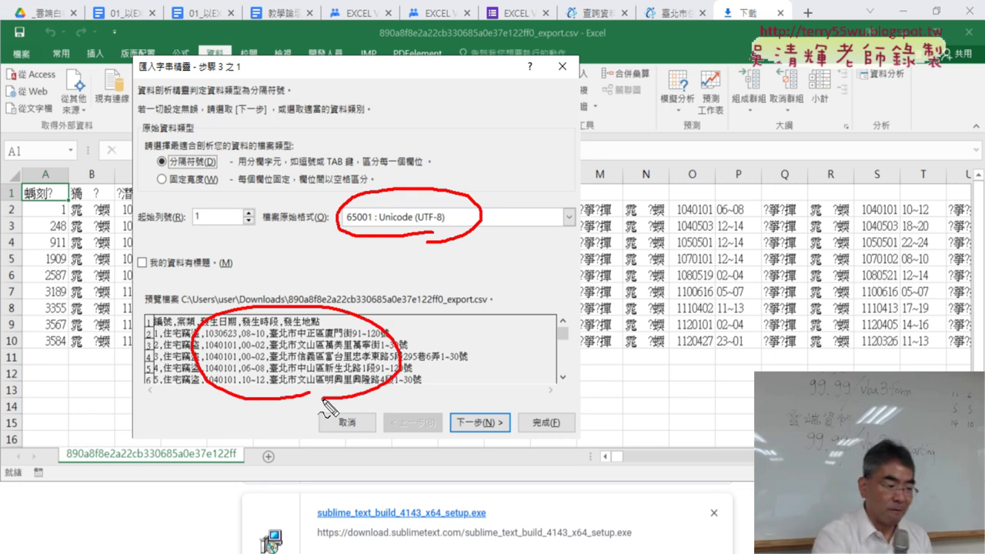
pyautogui.press('Escape')
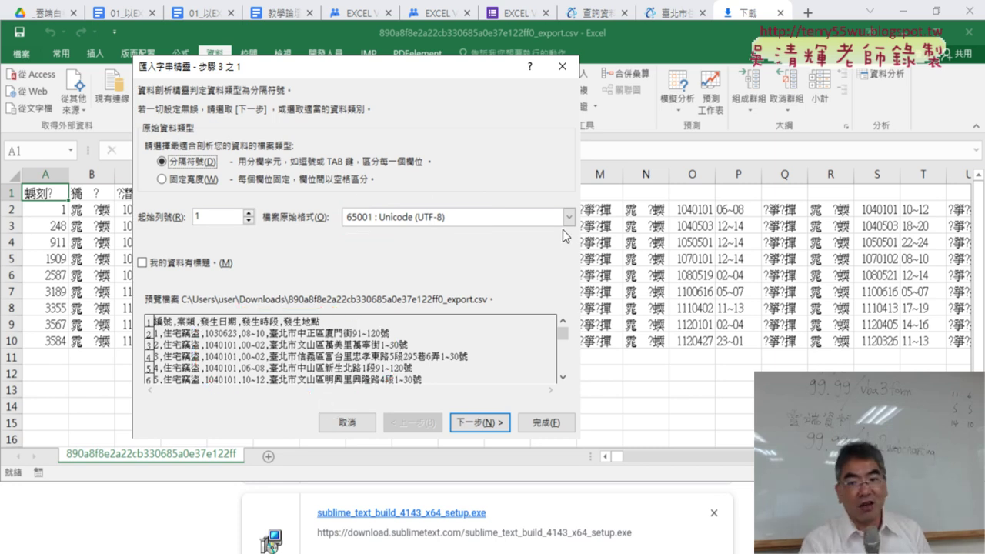
pyautogui.click(568, 217)
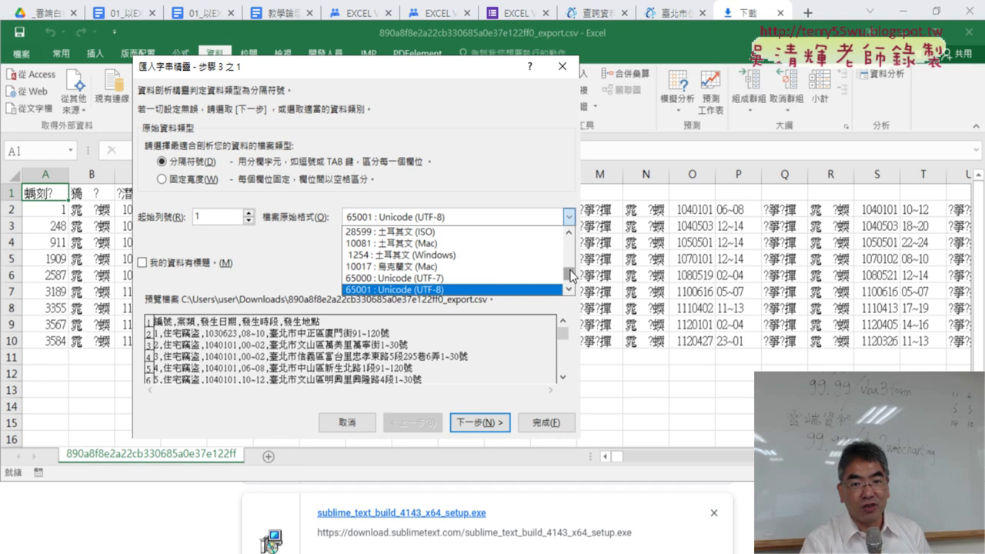
pyautogui.moveTo(571, 276); pyautogui.dragTo(569, 262)
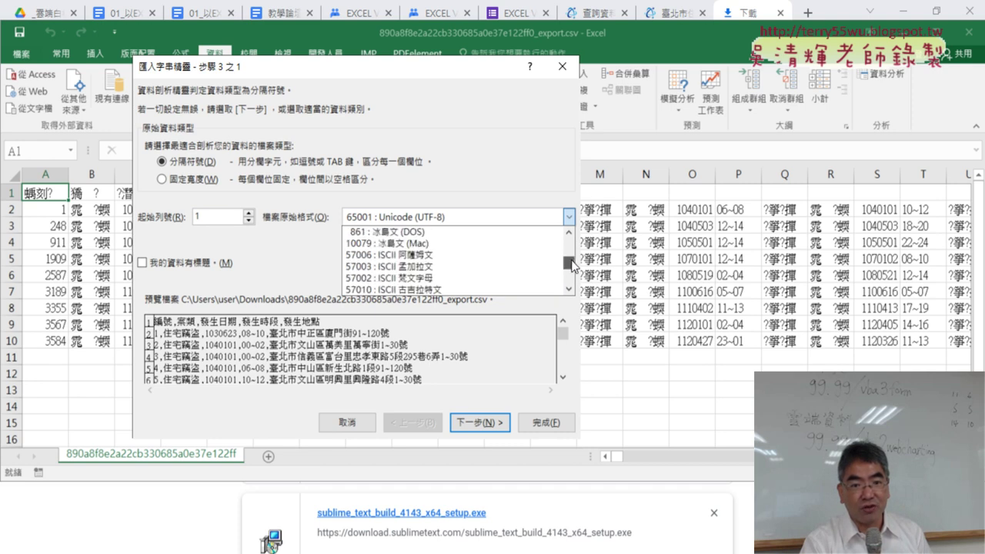
pyautogui.click(443, 231)
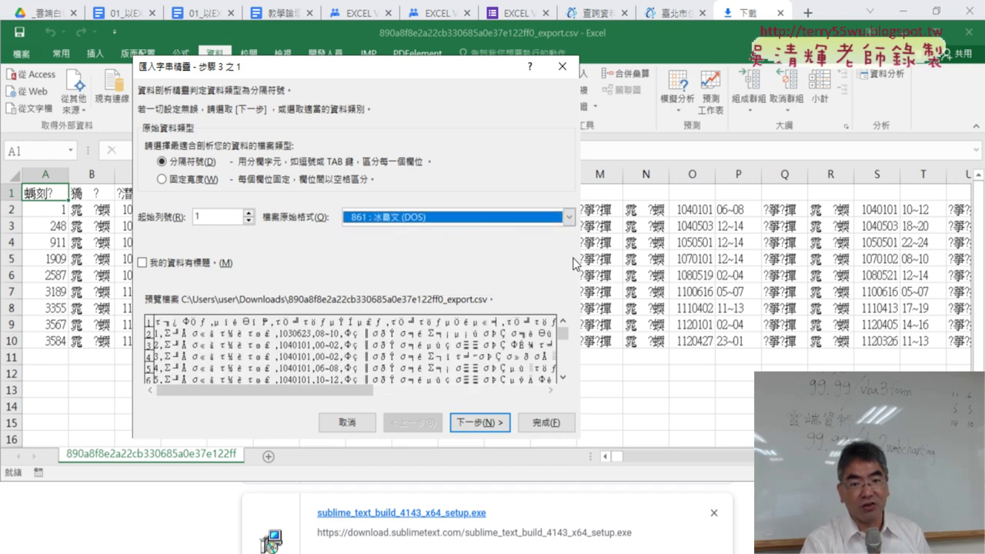
pyautogui.click(445, 218)
pyautogui.click(443, 255)
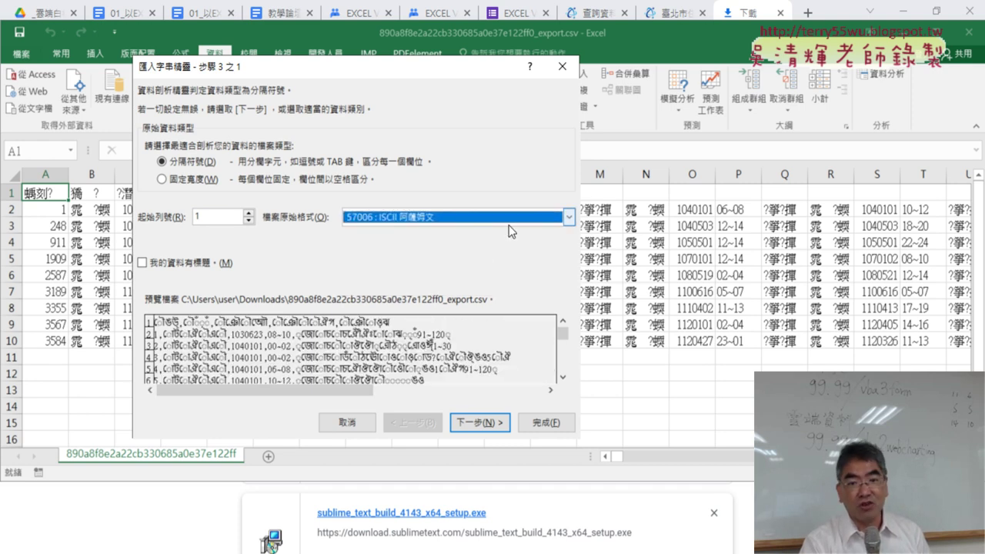
pyautogui.click(568, 217)
pyautogui.moveTo(569, 264); pyautogui.dragTo(571, 285)
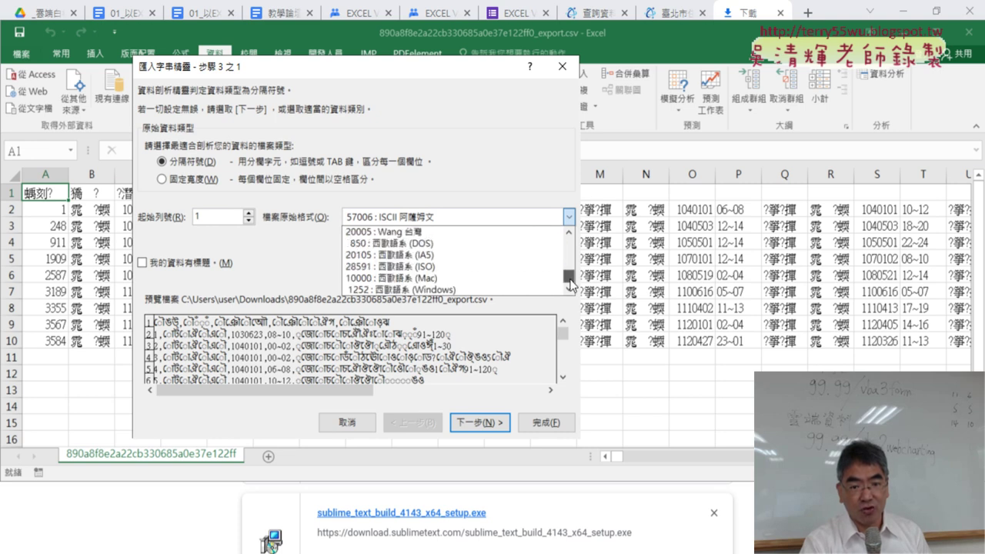
pyautogui.click(347, 423)
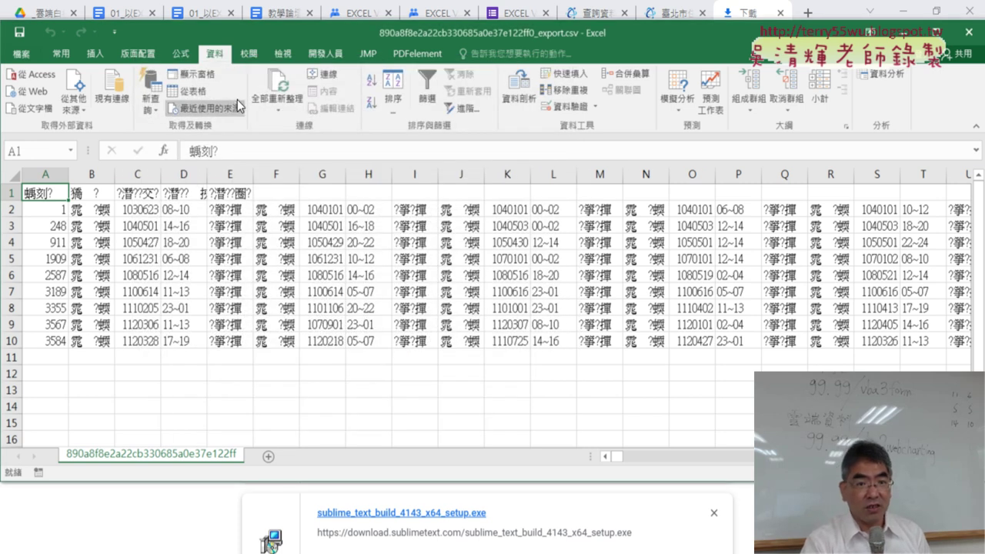
# - Re-import the burglary CSV with a header row and comma delimiter, placed at $A$1
pyautogui.click(23, 110)
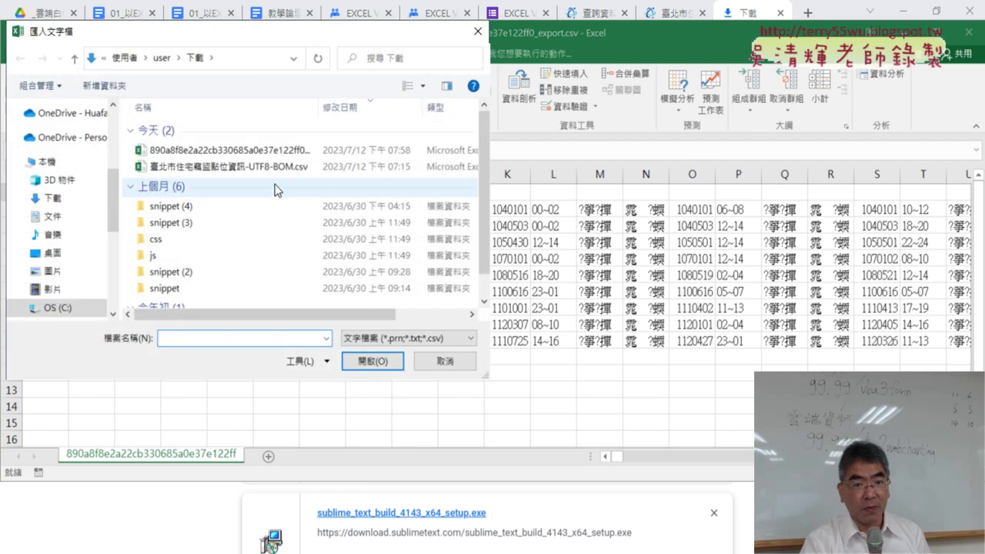
pyautogui.doubleClick(316, 151)
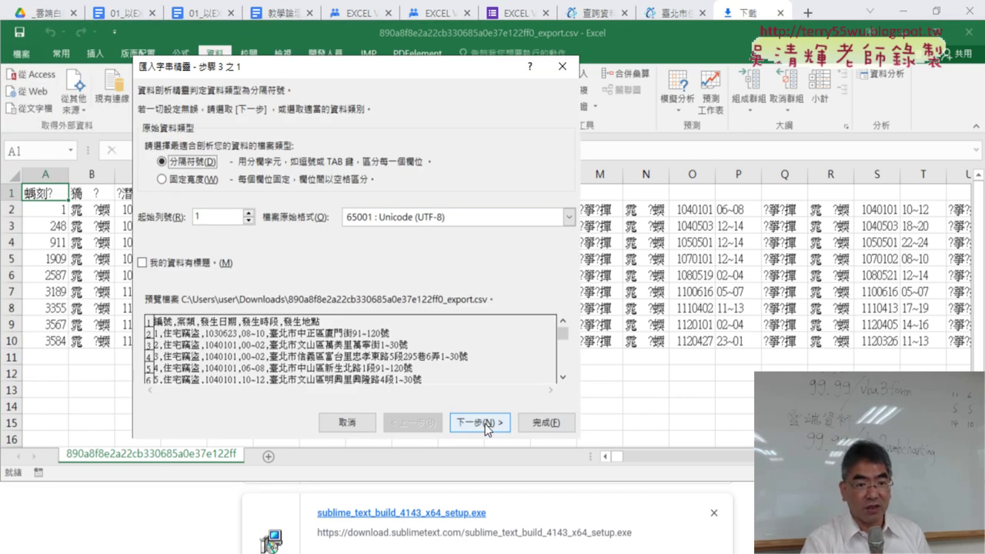
pyautogui.moveTo(486, 428); pyautogui.dragTo(171, 268)
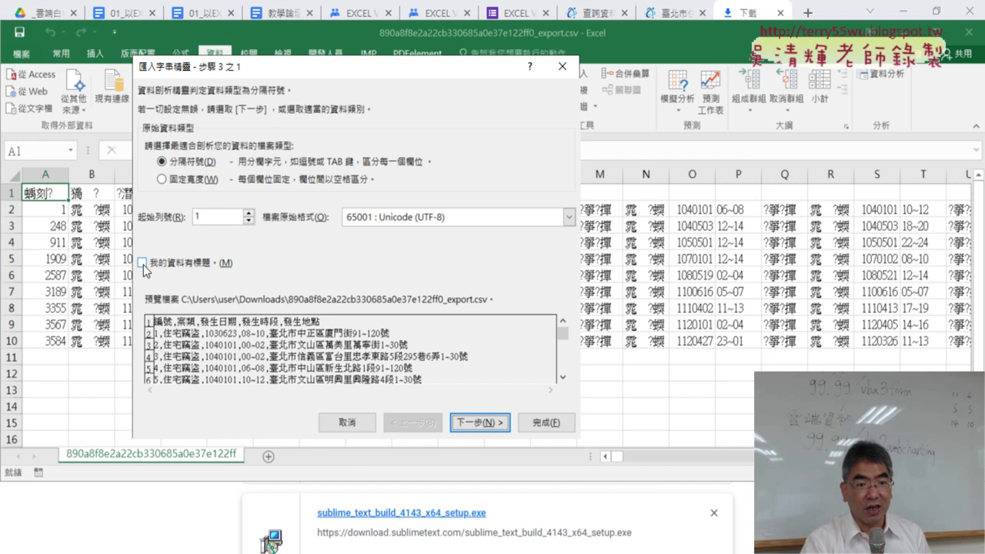
pyautogui.click(142, 263)
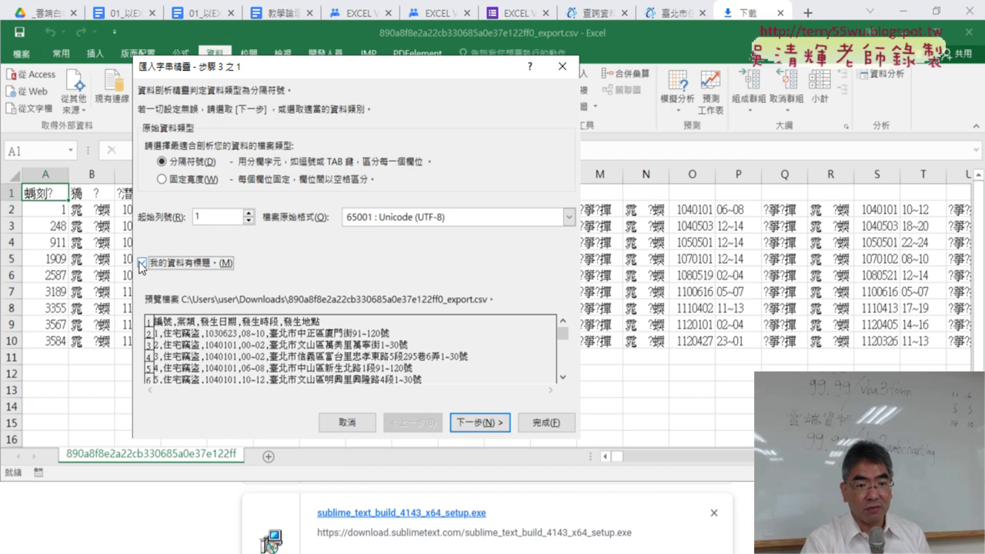
pyautogui.click(490, 423)
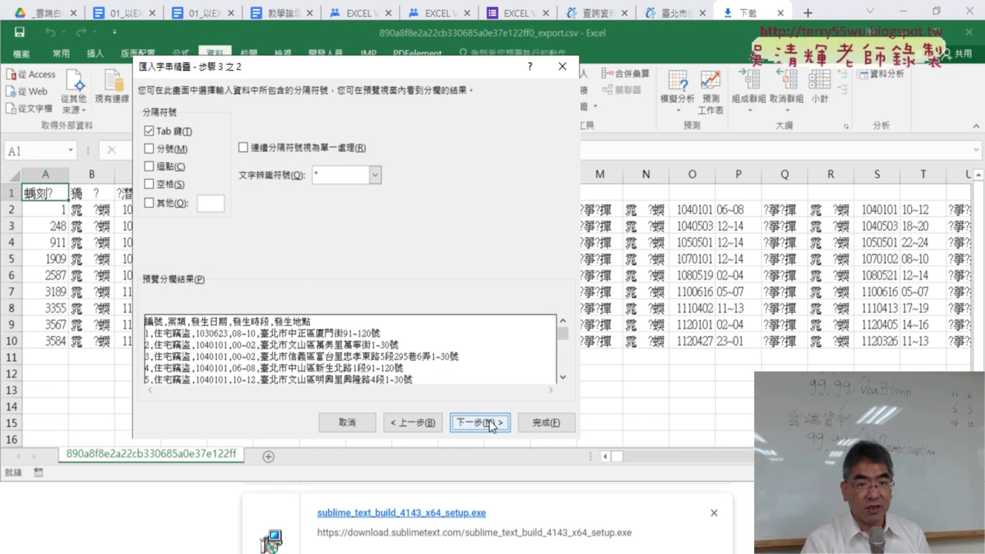
pyautogui.click(149, 167)
pyautogui.click(149, 131)
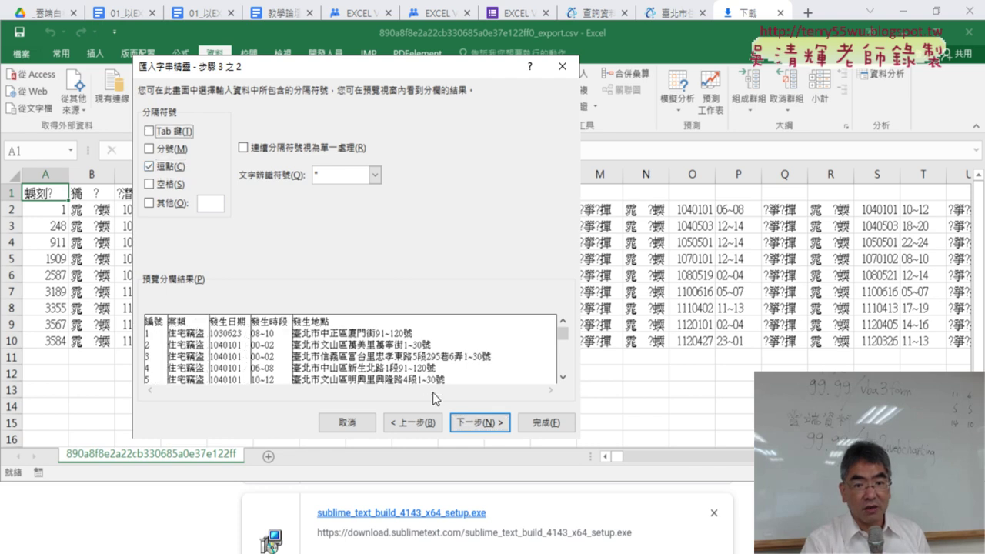
pyautogui.click(482, 424)
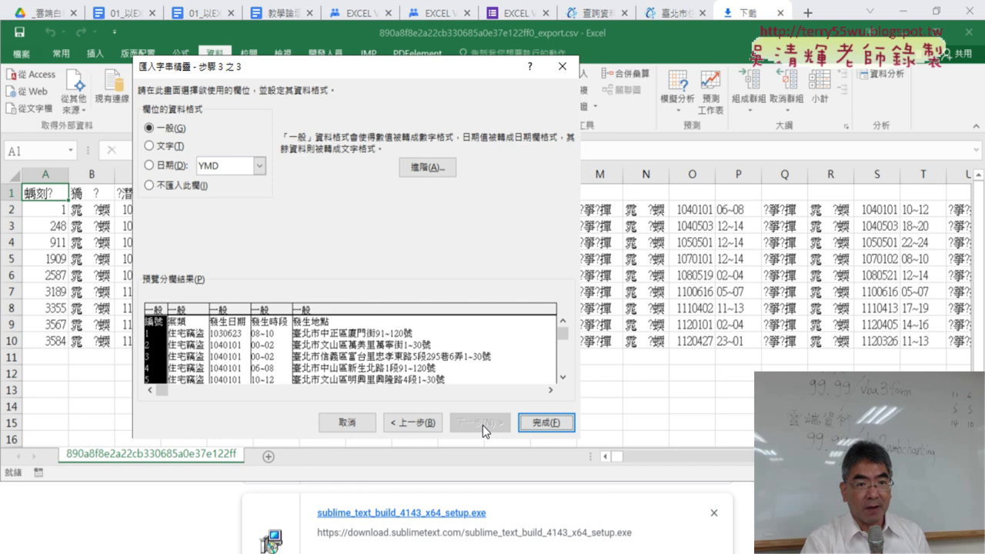
pyautogui.click(546, 422)
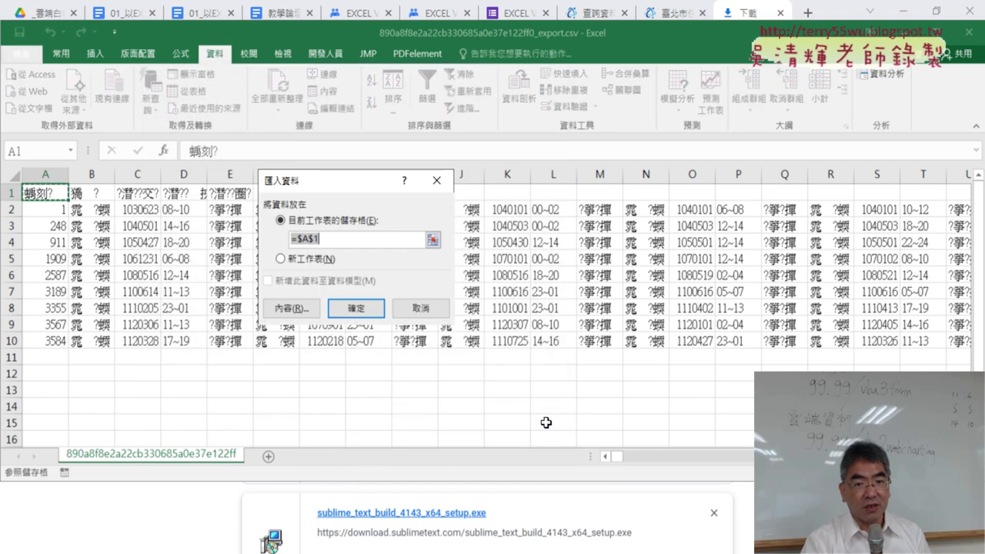
pyautogui.click(355, 308)
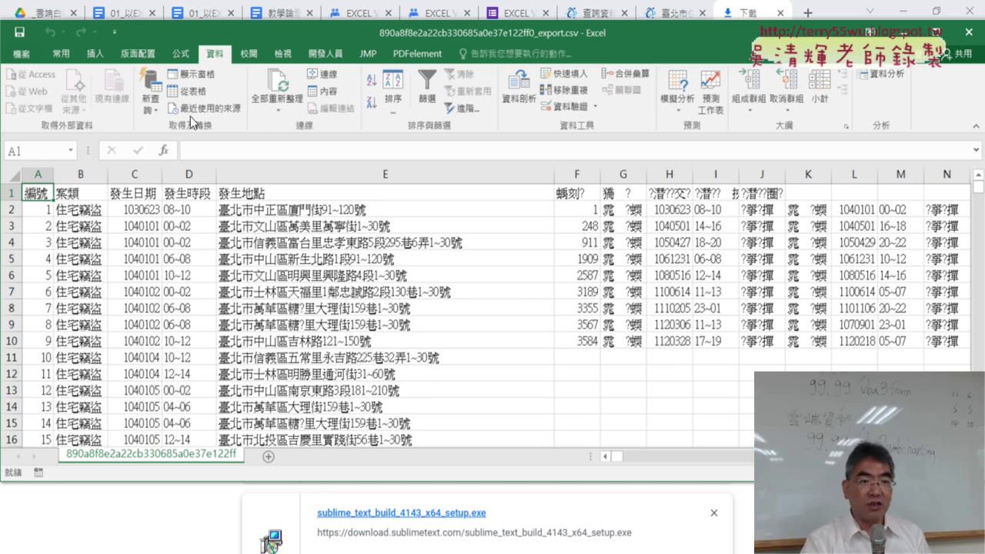
# - Run the 住宅竊盜下載 macro from the VBA editor to reload readable data in columns A–E
pyautogui.click(329, 58)
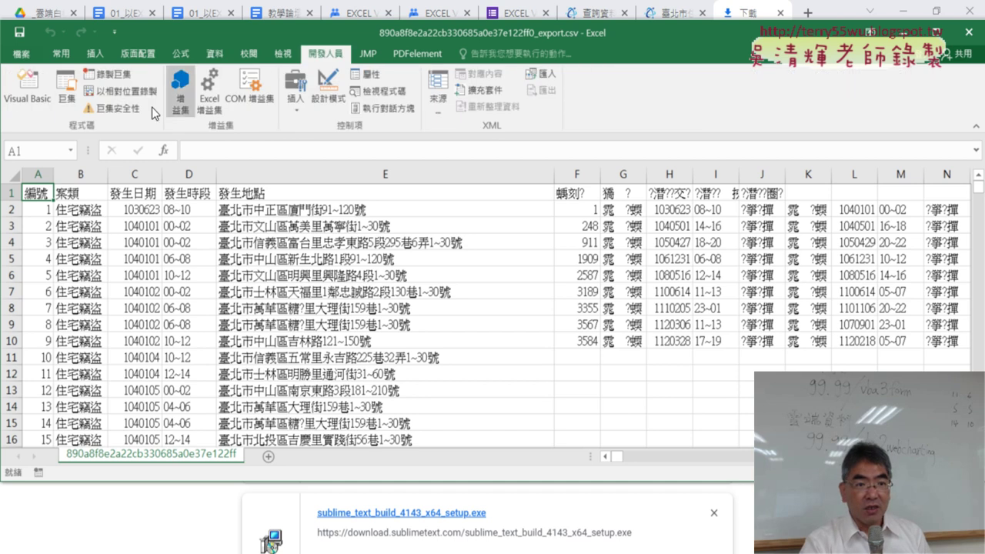
pyautogui.click(27, 86)
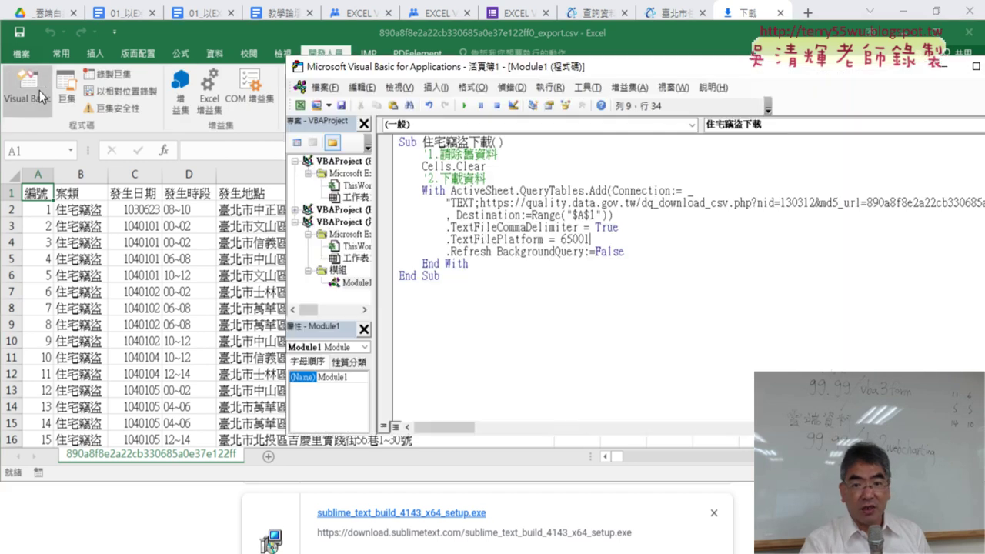
pyautogui.click(462, 106)
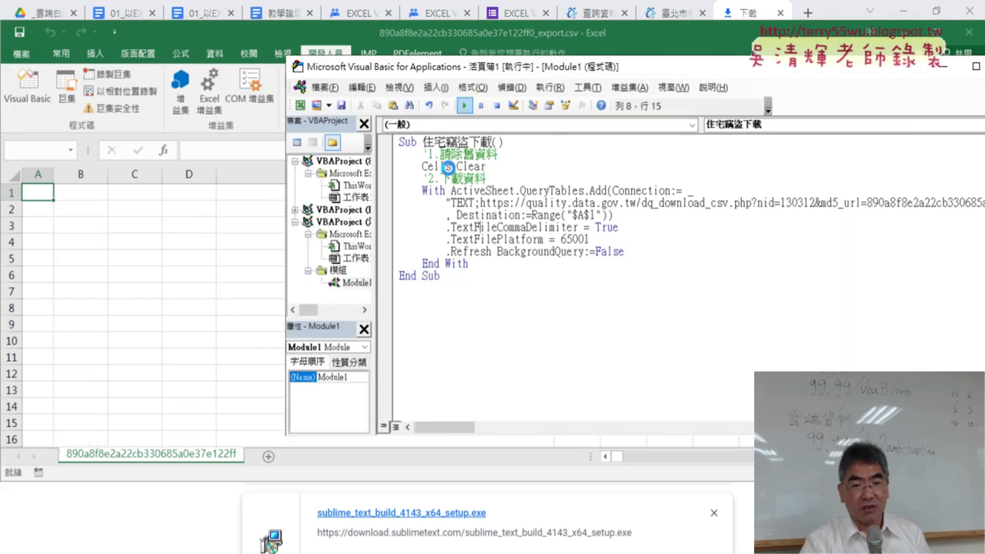
pyautogui.moveTo(488, 72); pyautogui.dragTo(591, 67)
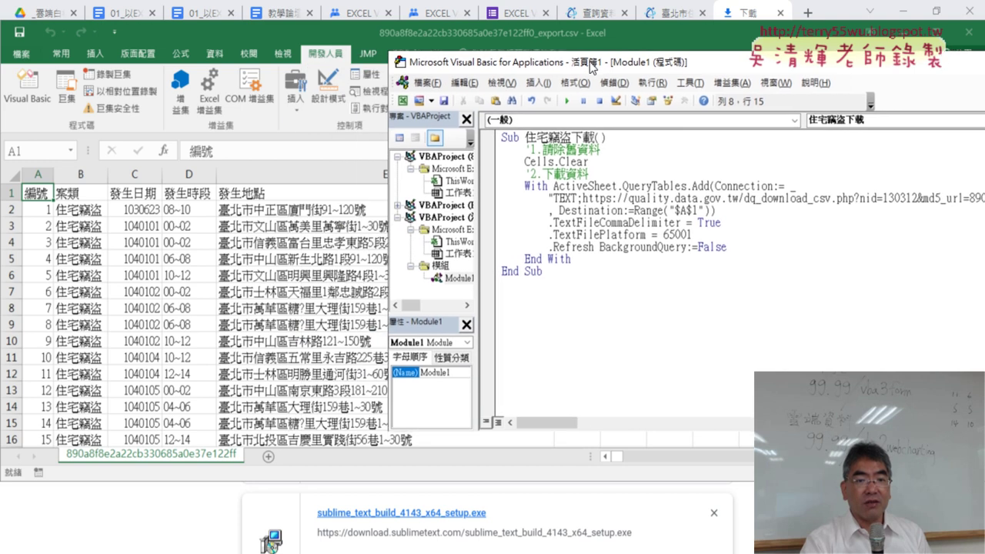
pyautogui.click(185, 172)
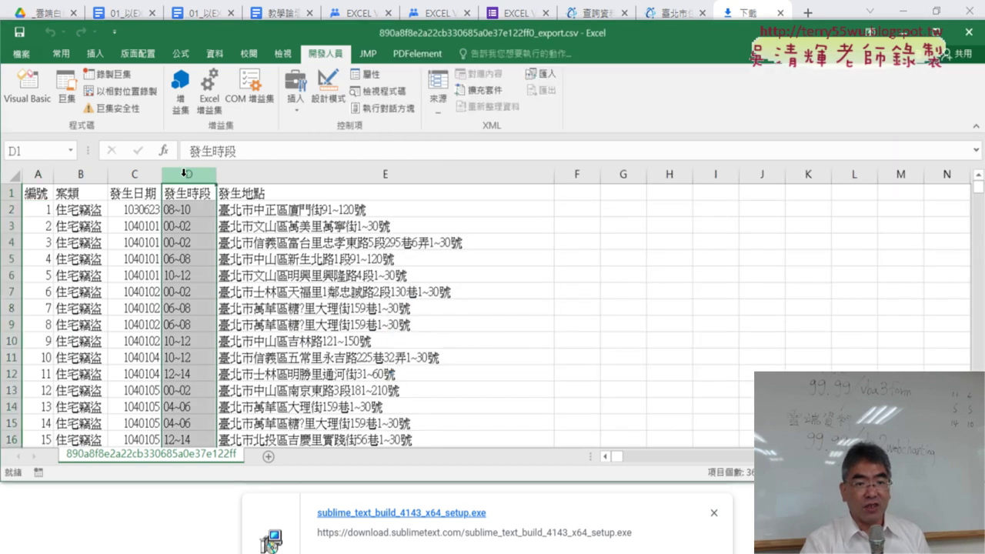
# - Insert a blank column D before 發生時段 and enter the heading 年 via Zhuyin input
pyautogui.rightClick(185, 174)
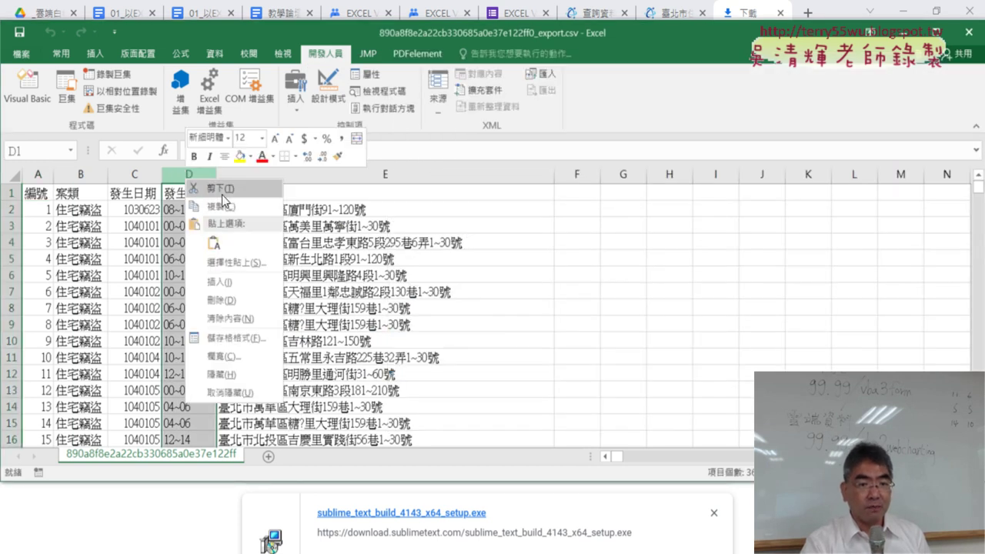
pyautogui.click(222, 284)
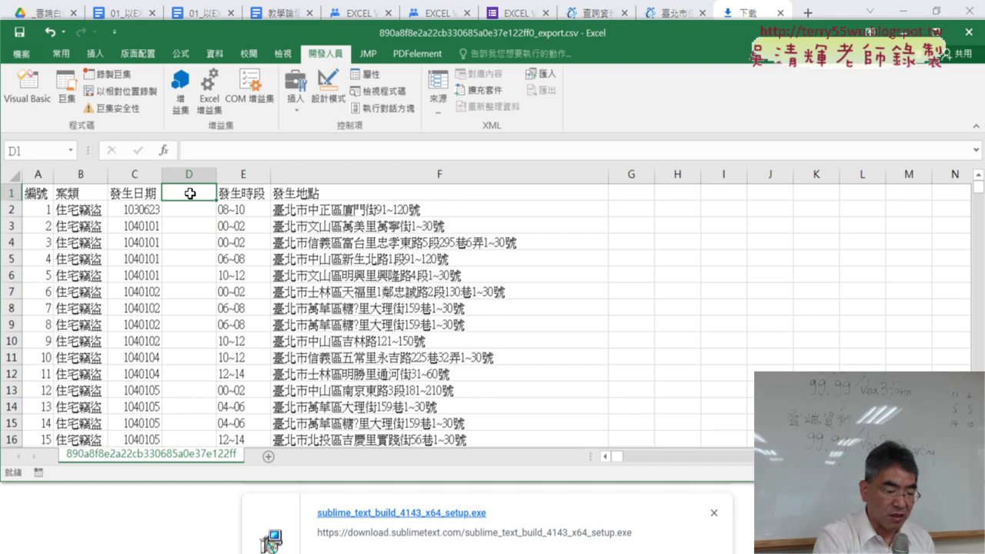
pyautogui.write('ne')
pyautogui.press('BackSpace')
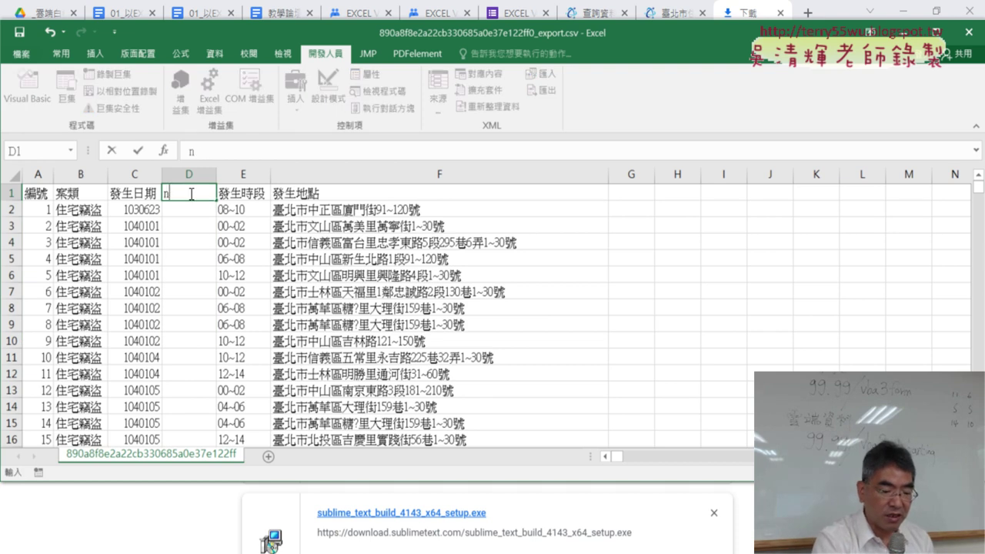
pyautogui.press('BackSpace')
pyautogui.write('魚一米')
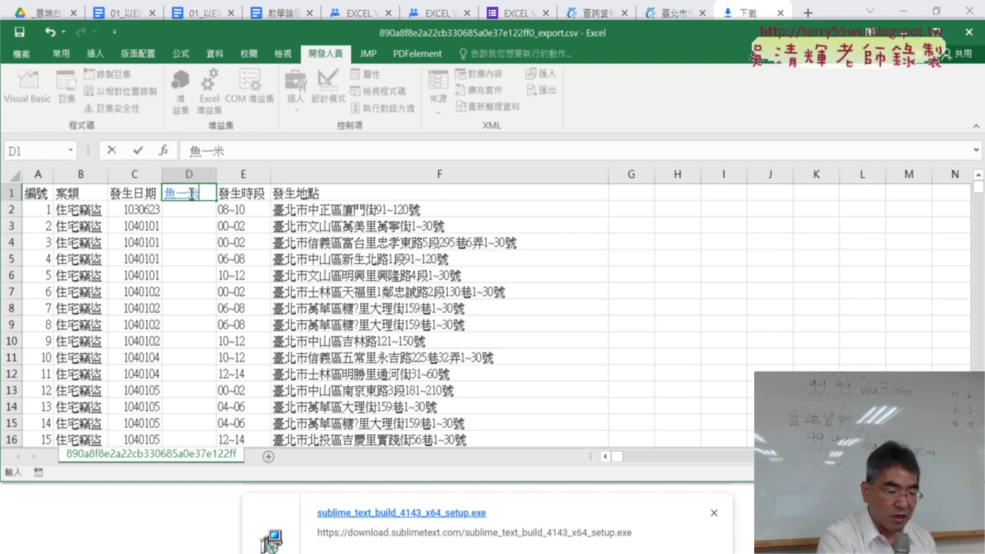
pyautogui.write('牛')
pyautogui.press('BackSpace')
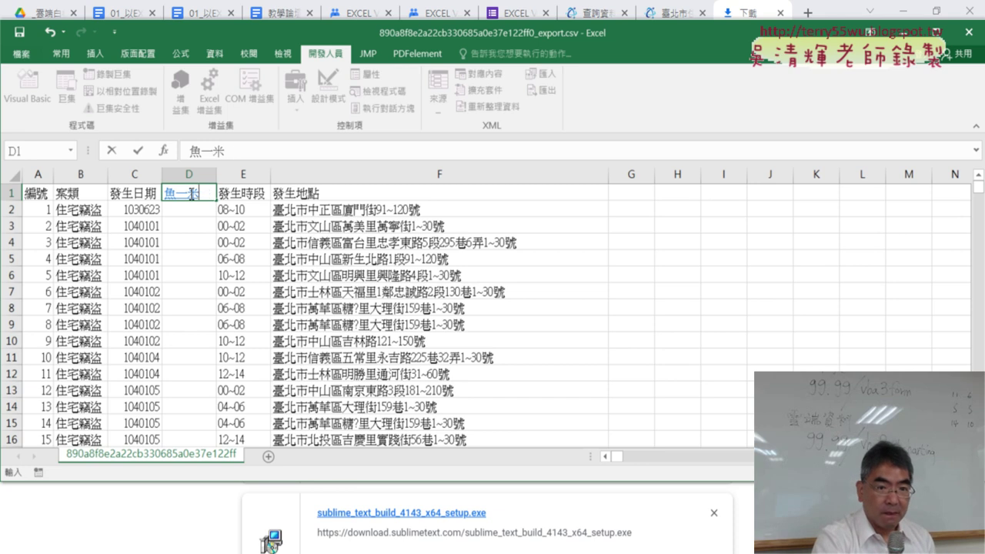
pyautogui.press('BackSpace')
pyautogui.press('BackSpace')
pyautogui.press('BackSpace')
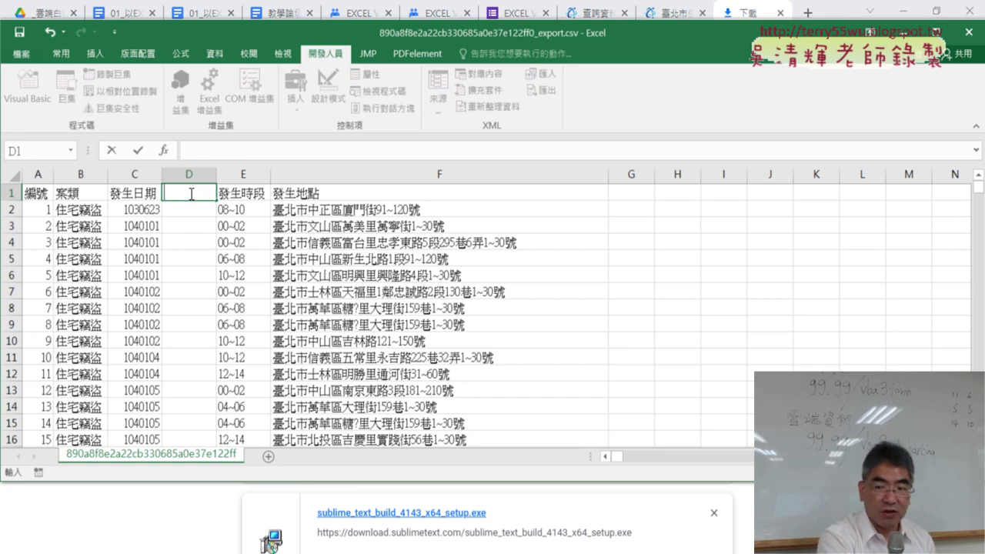
pyautogui.hotkey('ctrl', 'alt', ',')
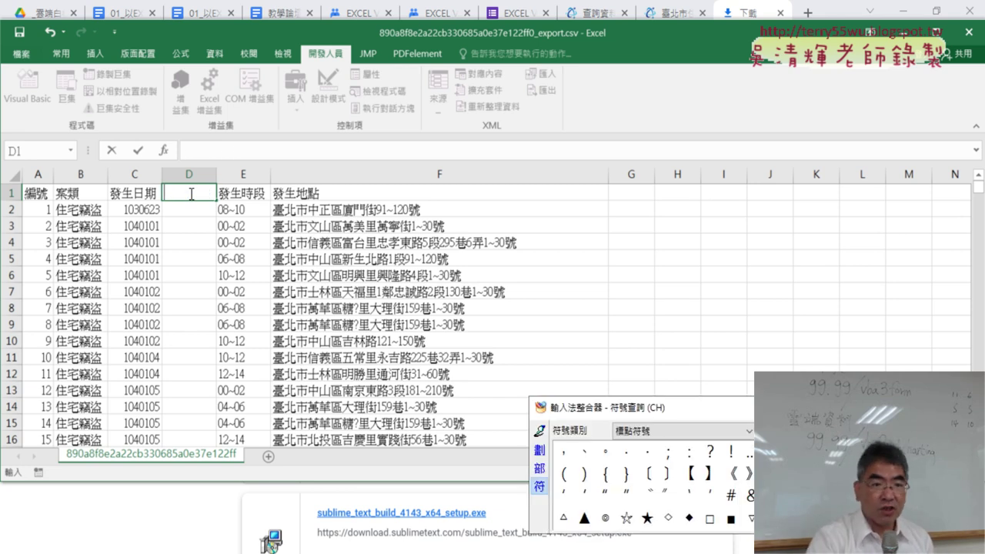
pyautogui.write('ㄋ')
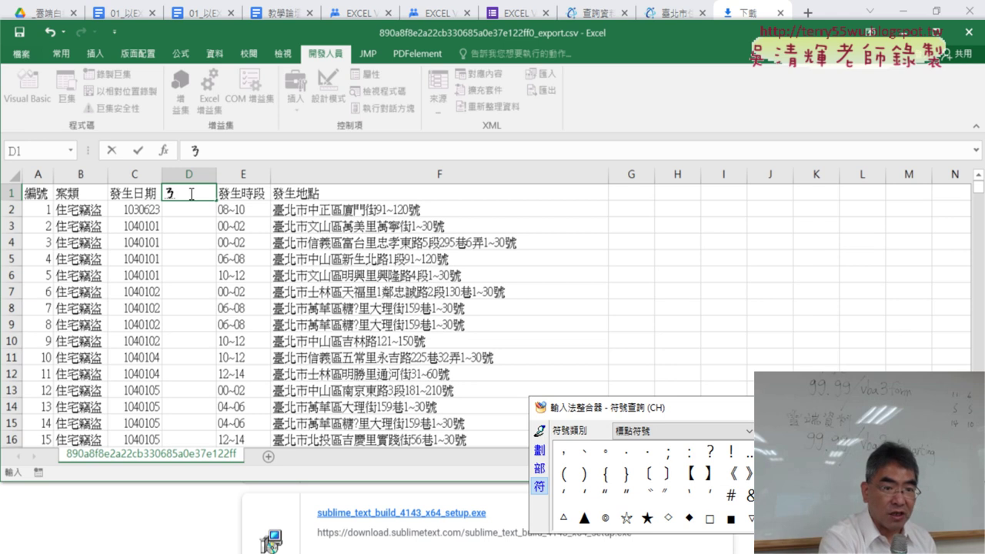
pyautogui.write('ㄧㄢˊ')
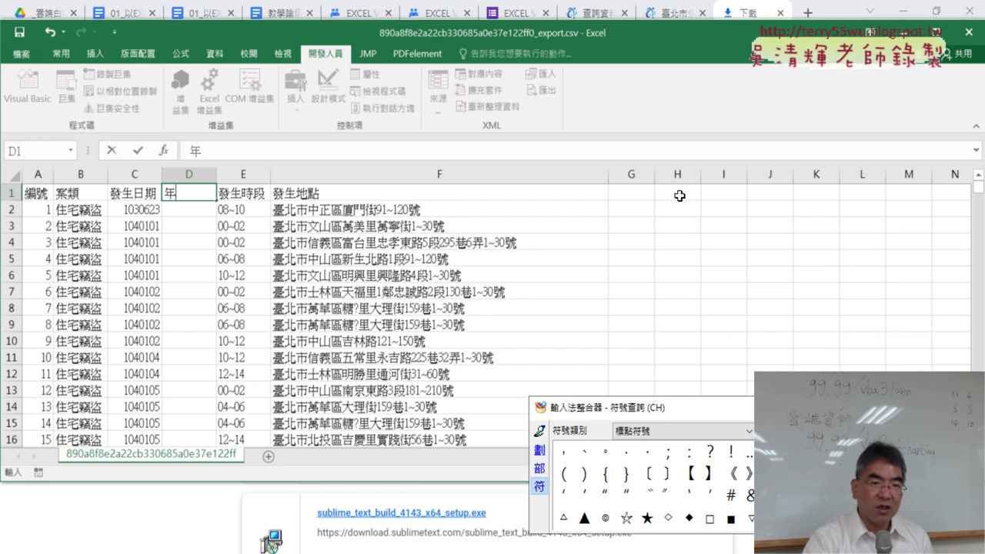
pyautogui.click(258, 241)
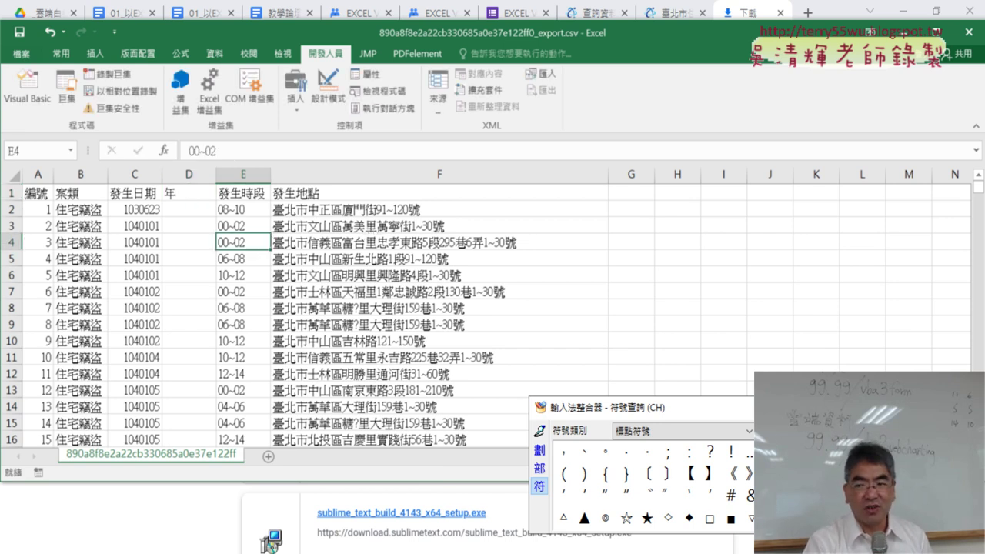
pyautogui.click(183, 177)
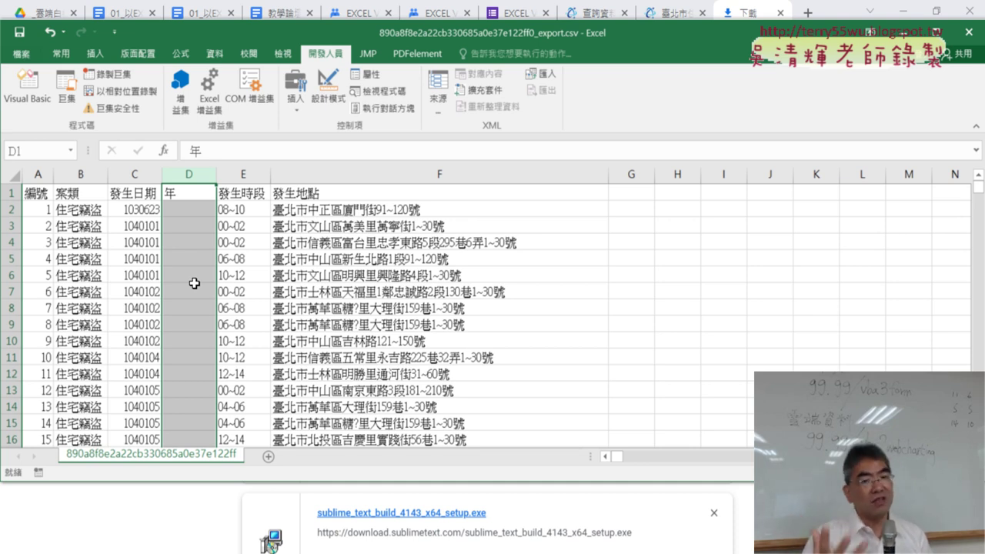
pyautogui.click(200, 210)
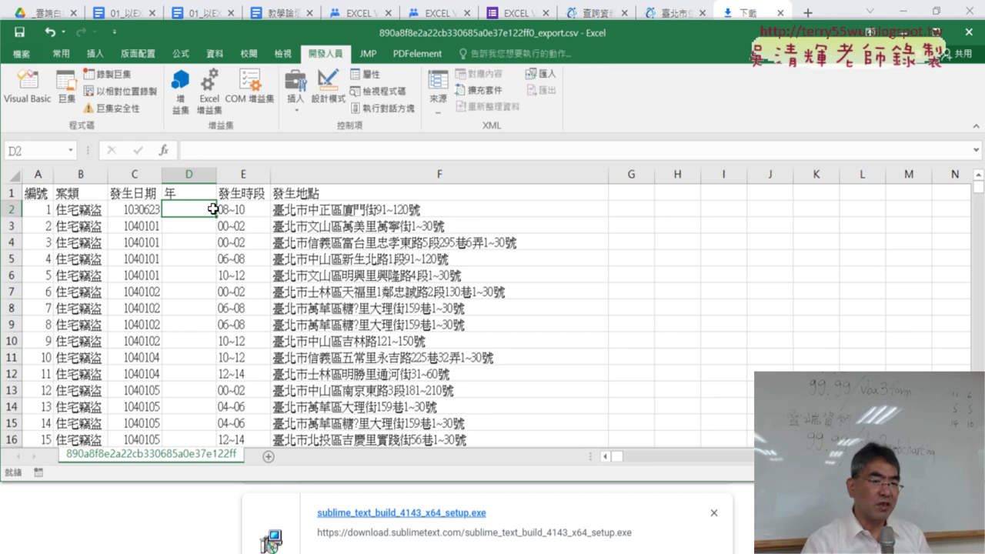
pyautogui.click(190, 174)
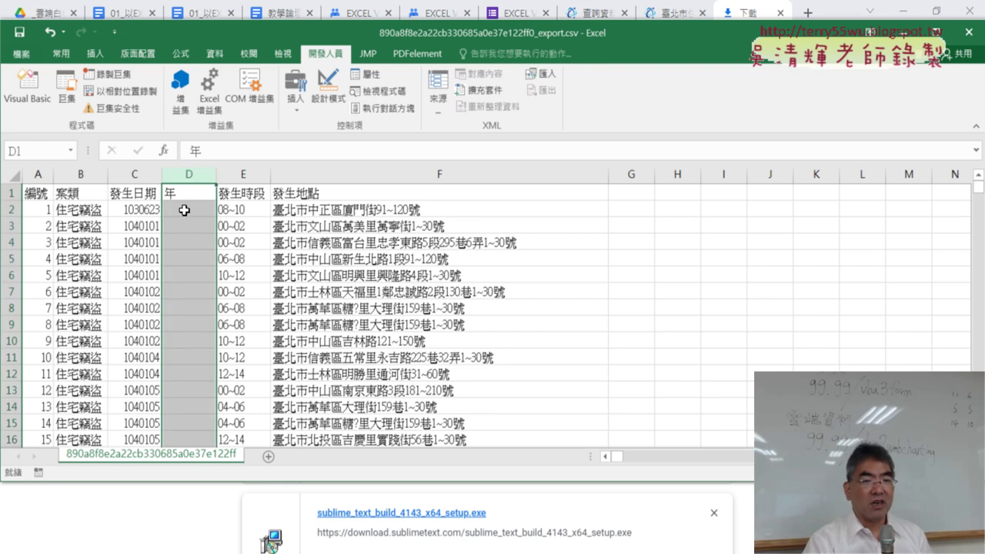
pyautogui.click(184, 195)
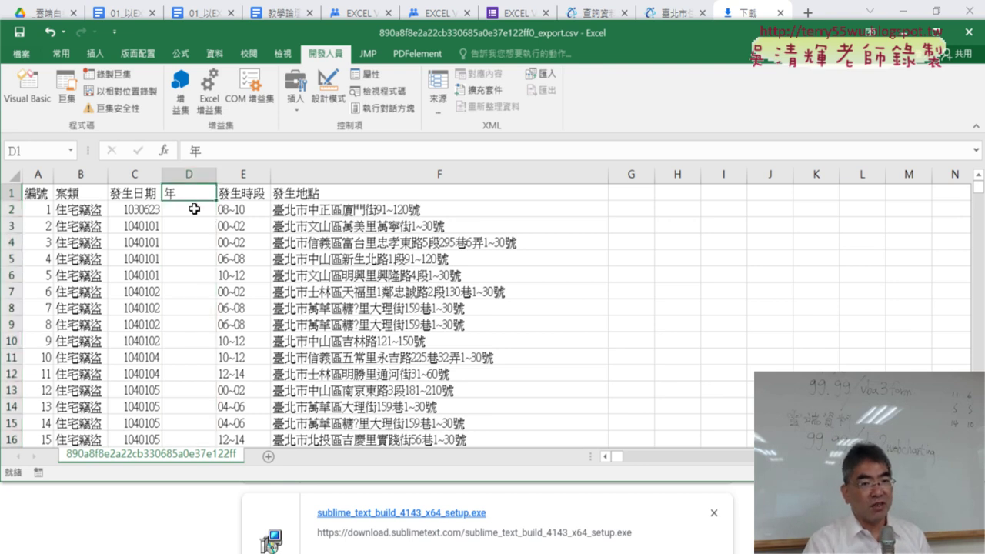
pyautogui.click(194, 208)
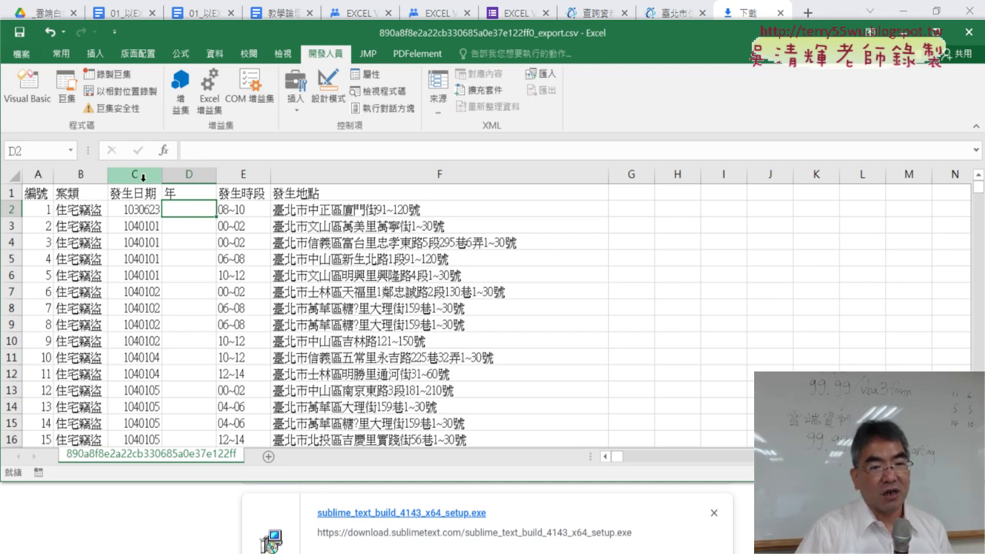
pyautogui.click(189, 176)
pyautogui.rightClick(190, 177)
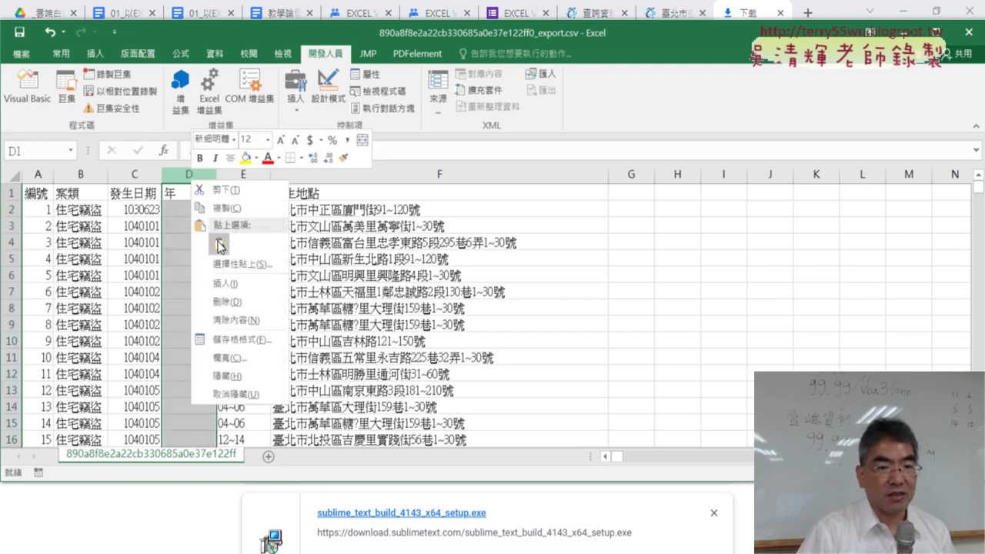
pyautogui.click(189, 194)
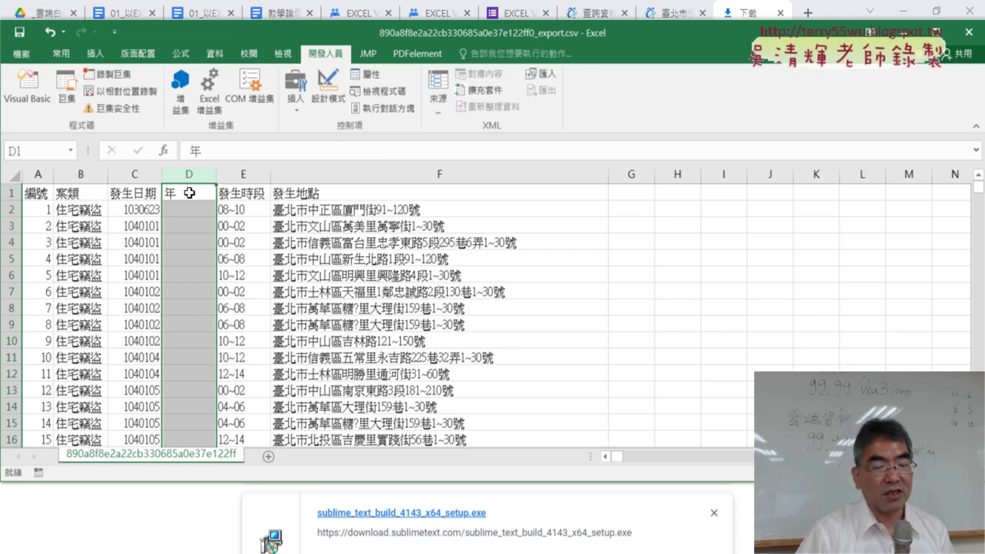
pyautogui.click(190, 194)
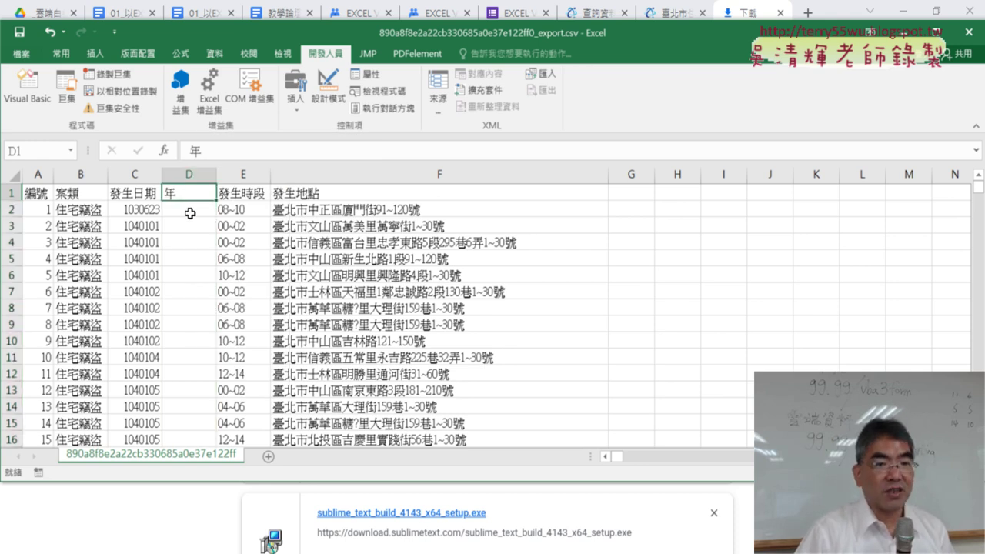
pyautogui.click(190, 211)
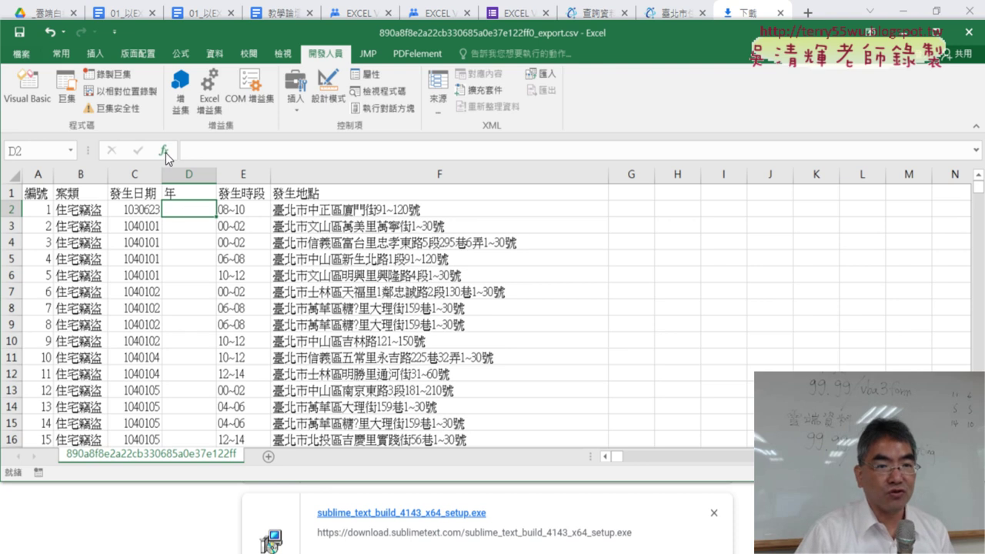
# - Enter =LEFT(C2,3) in D2 from the Text functions, showing 103, and fill it down
pyautogui.click(165, 151)
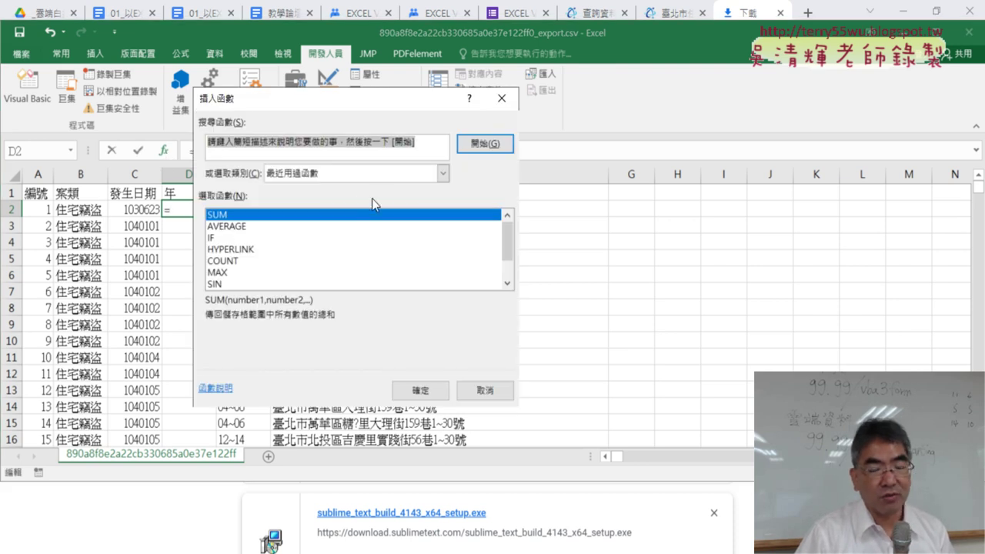
pyautogui.click(394, 174)
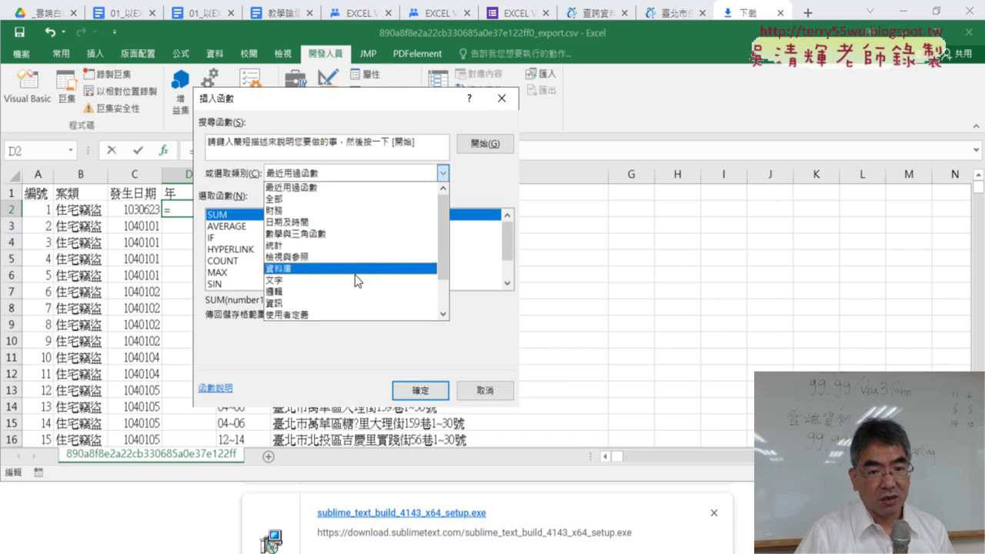
pyautogui.click(431, 278)
pyautogui.moveTo(502, 236); pyautogui.dragTo(499, 245)
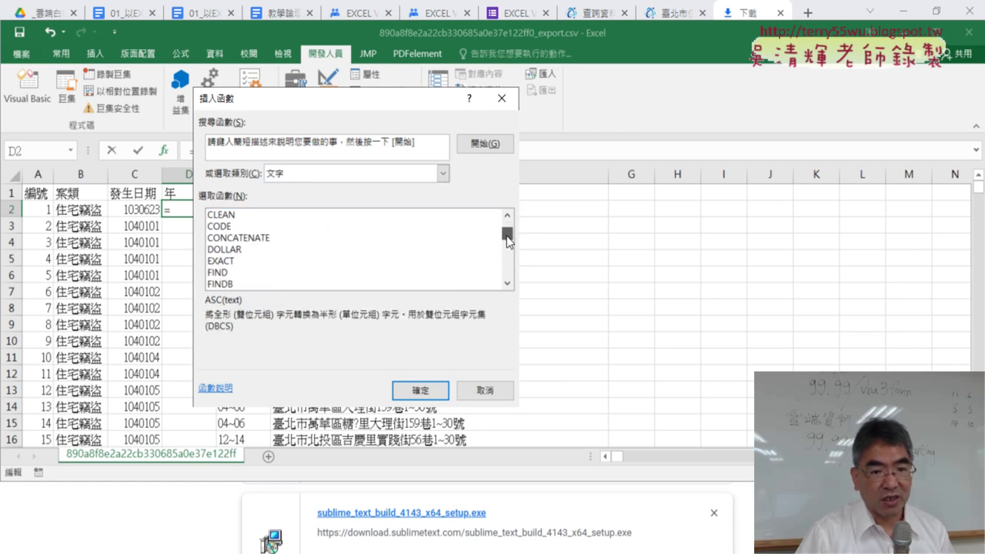
pyautogui.doubleClick(401, 273)
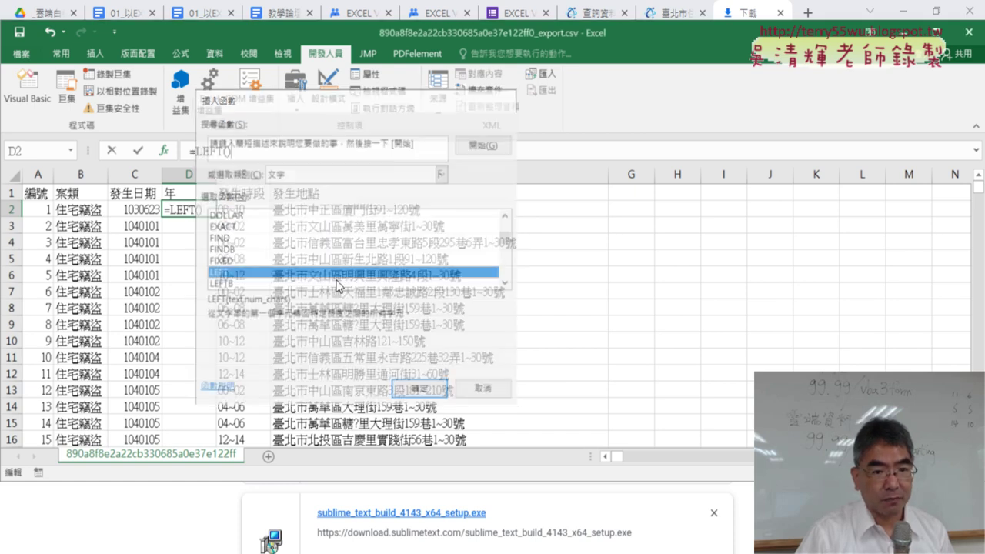
pyautogui.moveTo(324, 143); pyautogui.dragTo(500, 156)
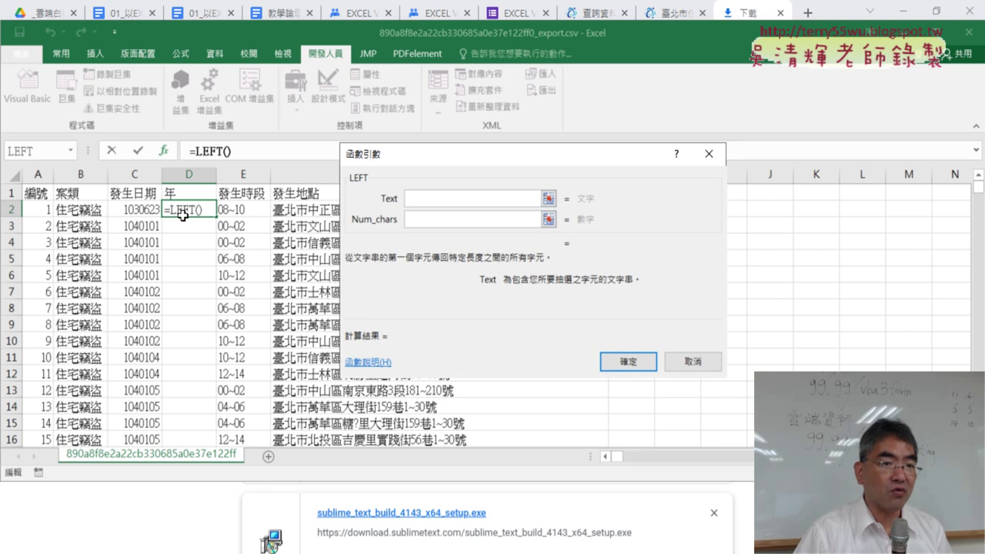
pyautogui.click(135, 210)
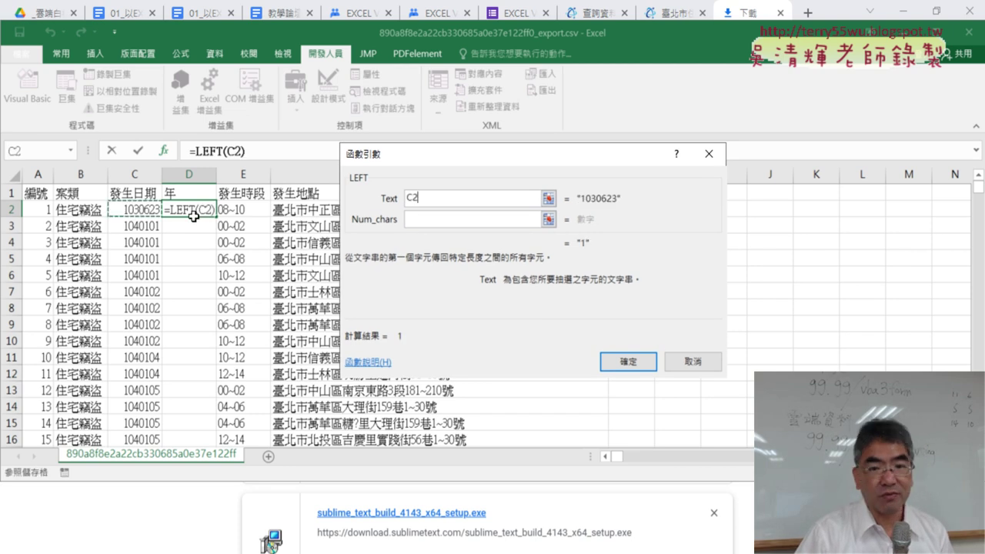
pyautogui.click(424, 219)
pyautogui.write('3')
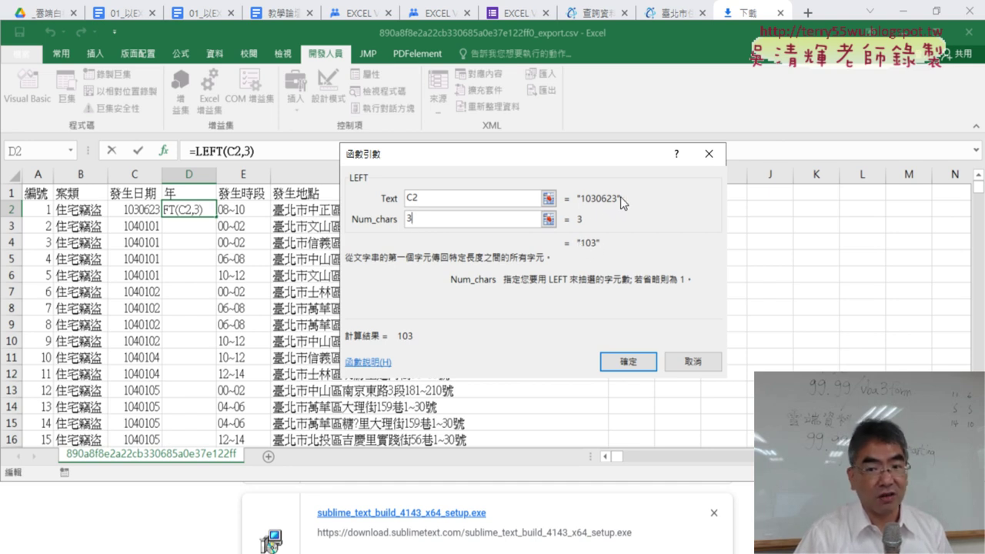
pyautogui.click(628, 362)
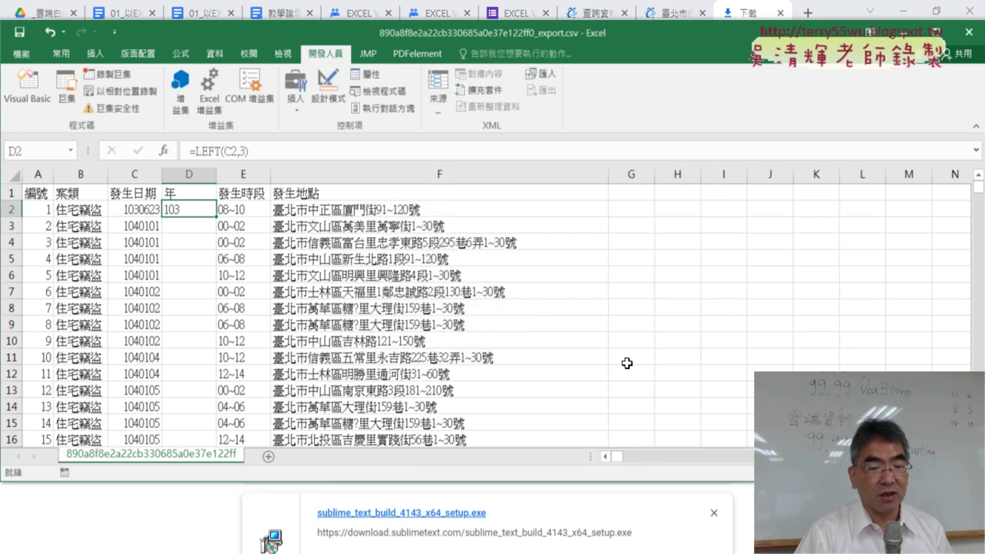
pyautogui.doubleClick(217, 217)
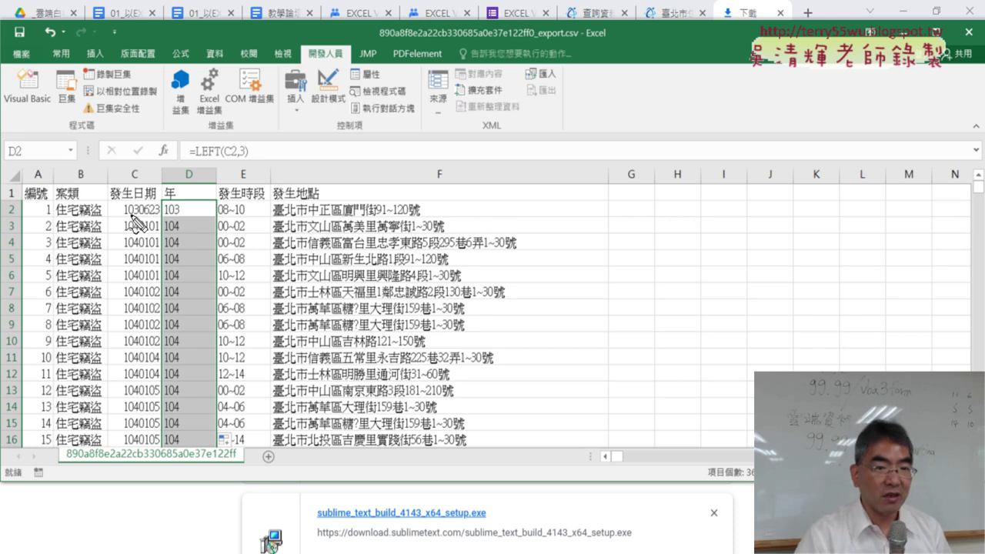
# - Check that column D shows 103 and 104 matching each date's prefix
pyautogui.moveTo(163, 166); pyautogui.dragTo(163, 220)
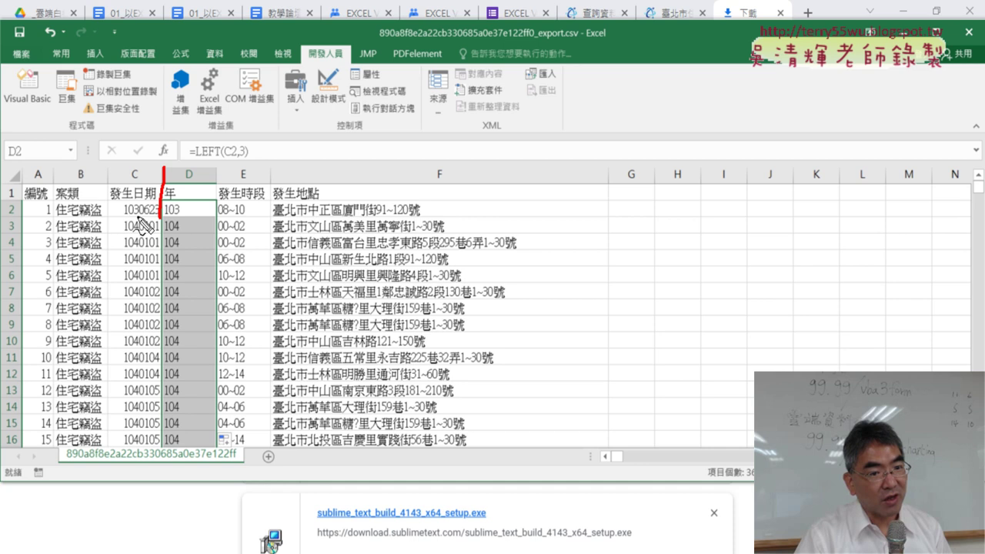
pyautogui.moveTo(125, 187)
pyautogui.mouseDown()
pyautogui.moveTo(152, 190)
pyautogui.moveTo(144, 197)
pyautogui.mouseUp()
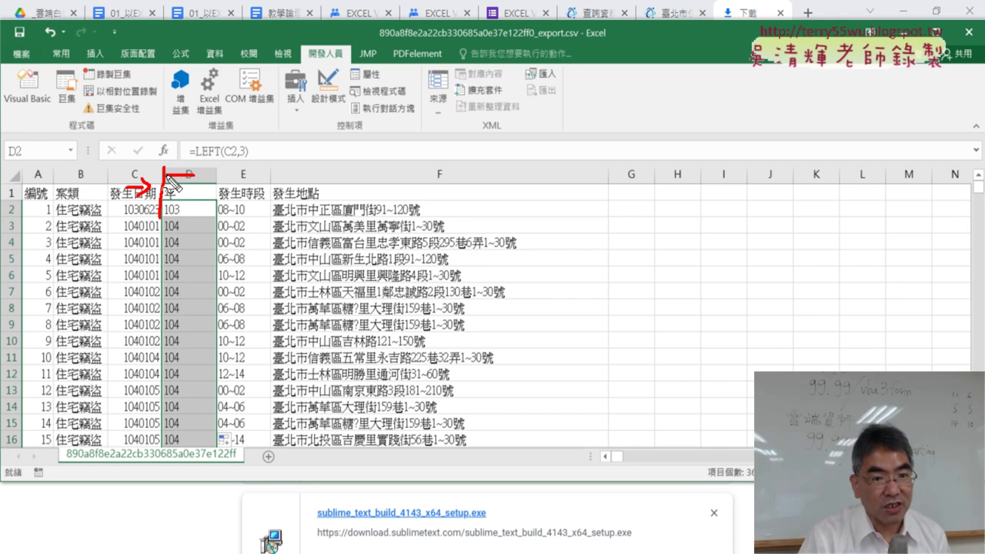
pyautogui.moveTo(187, 183); pyautogui.dragTo(178, 191)
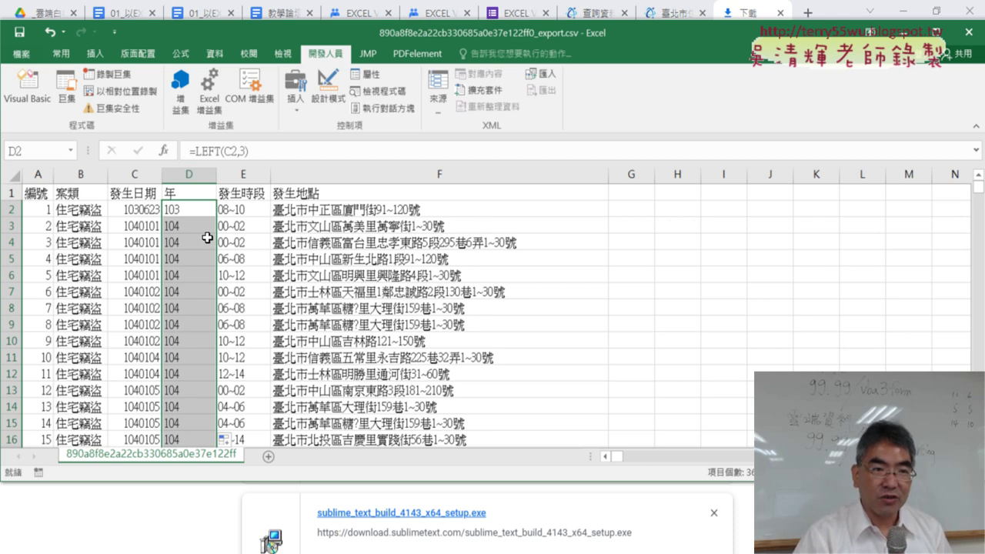
# - Reopen the VBA editor to view the 住宅竊盜下載 macro in Module1
pyautogui.click(36, 108)
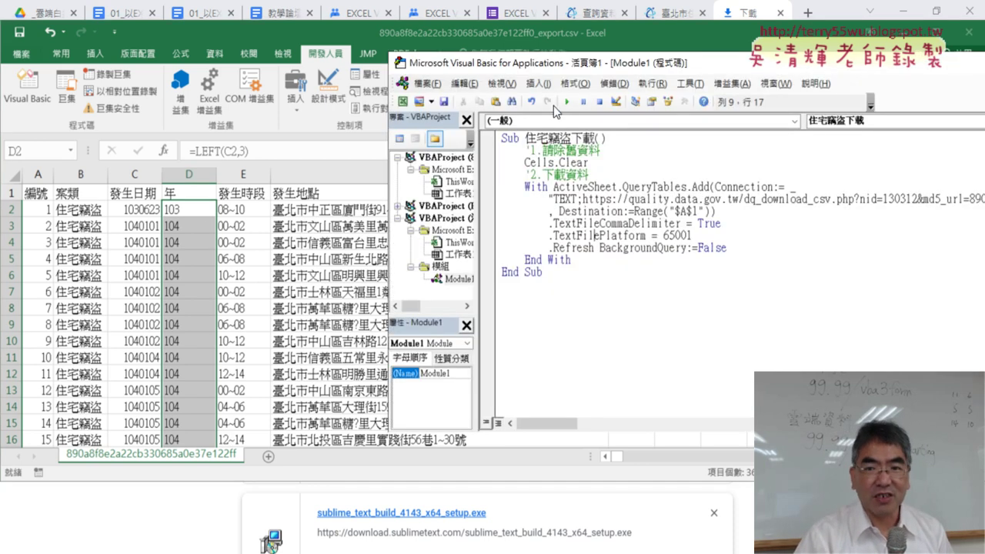